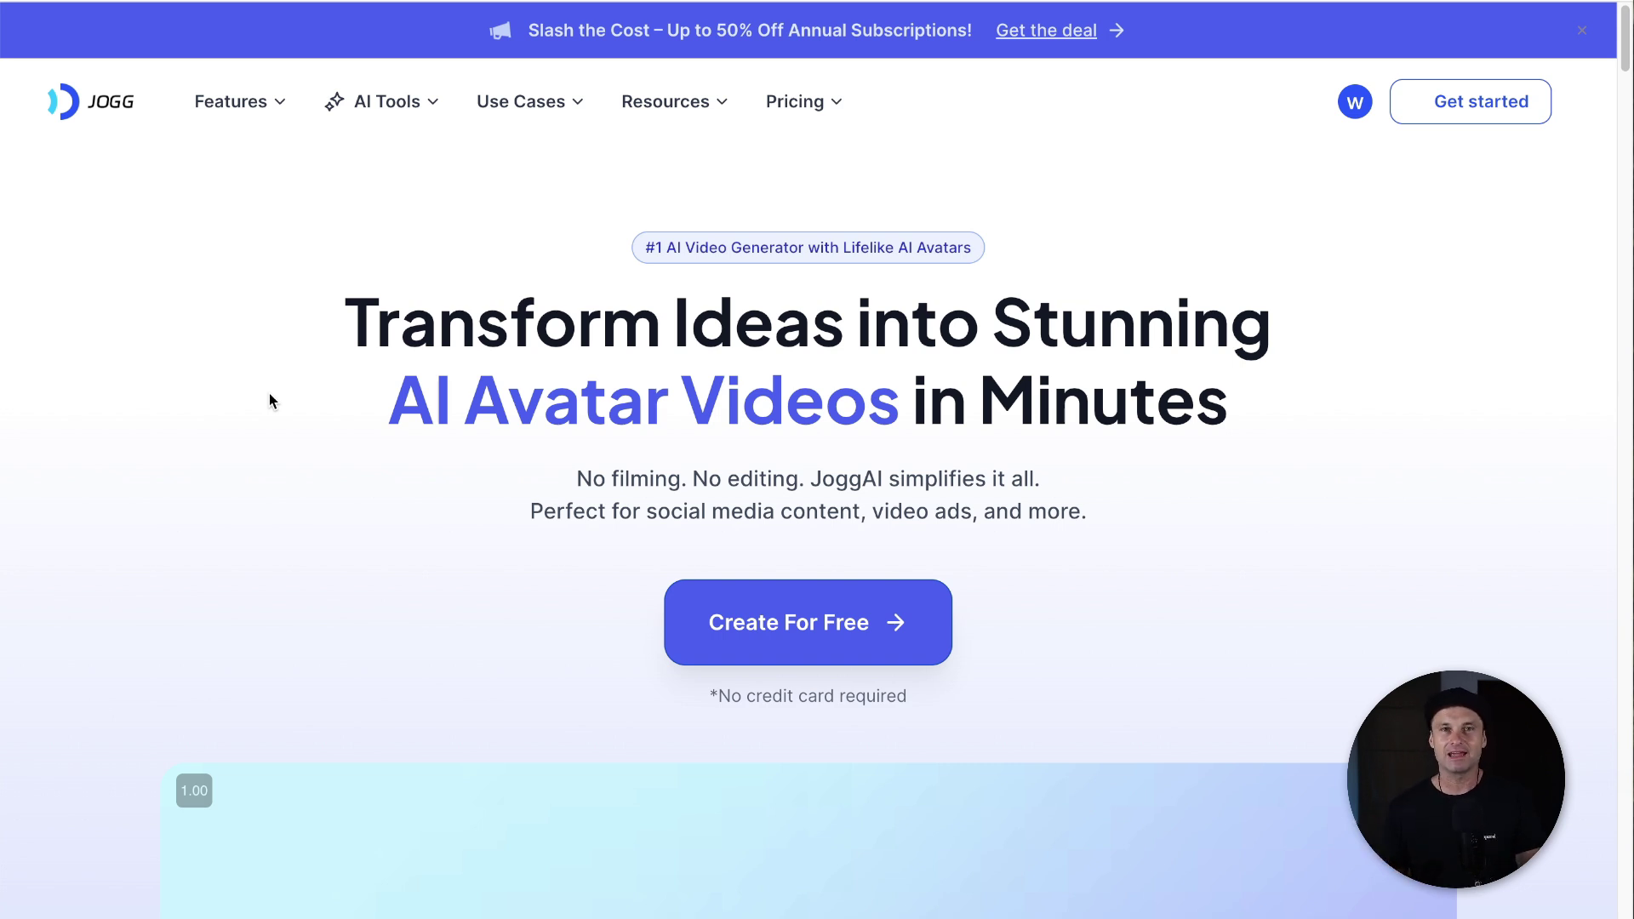
- Show the Pricing dropdown listing Pricing Plans and API Pricing
{"action": "mouse_move", "coordinate": [259, 114]}
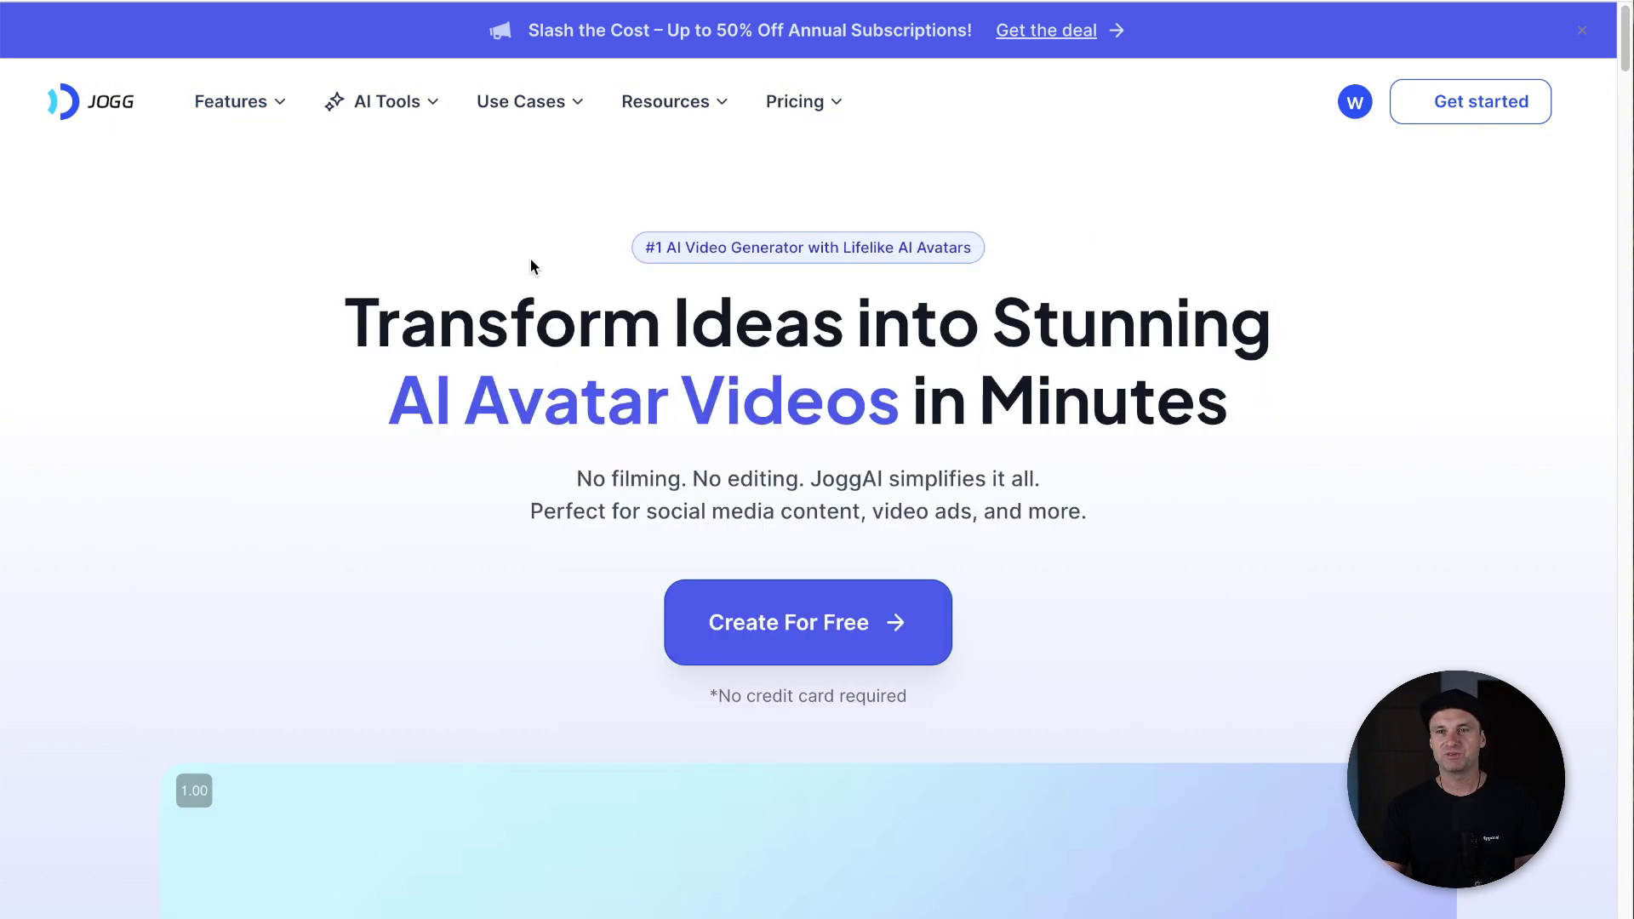
{"action": "mouse_move", "coordinate": [802, 123]}
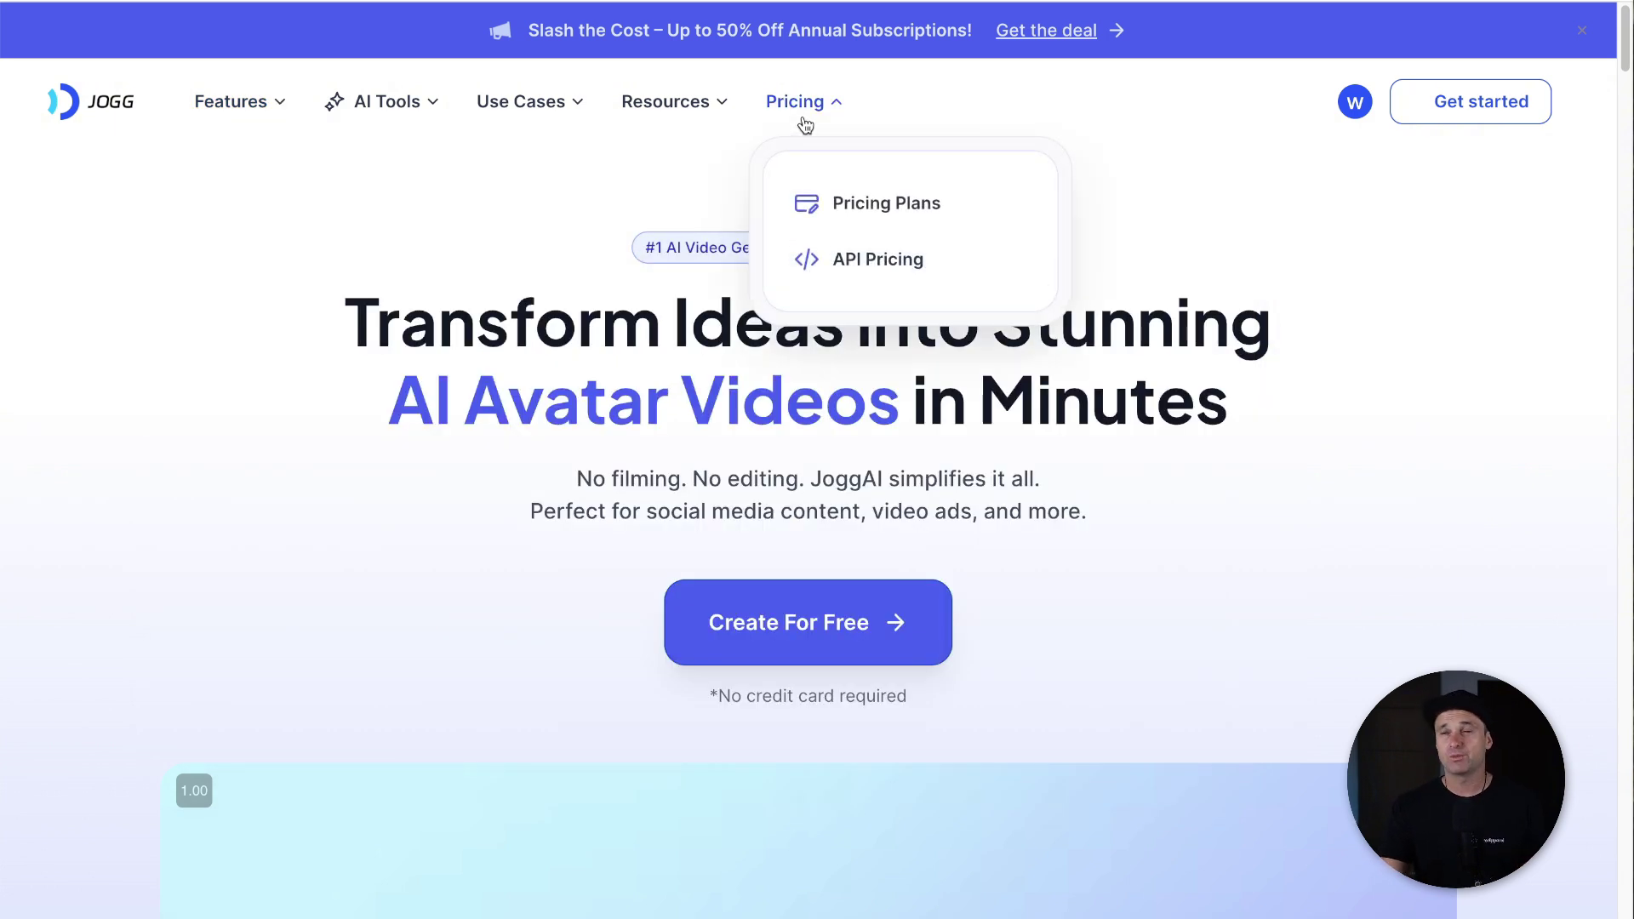
- Open Pricing Plans and turn off annual billing to show monthly $29, $69, $89 prices
{"action": "left_click", "coordinate": [828, 206]}
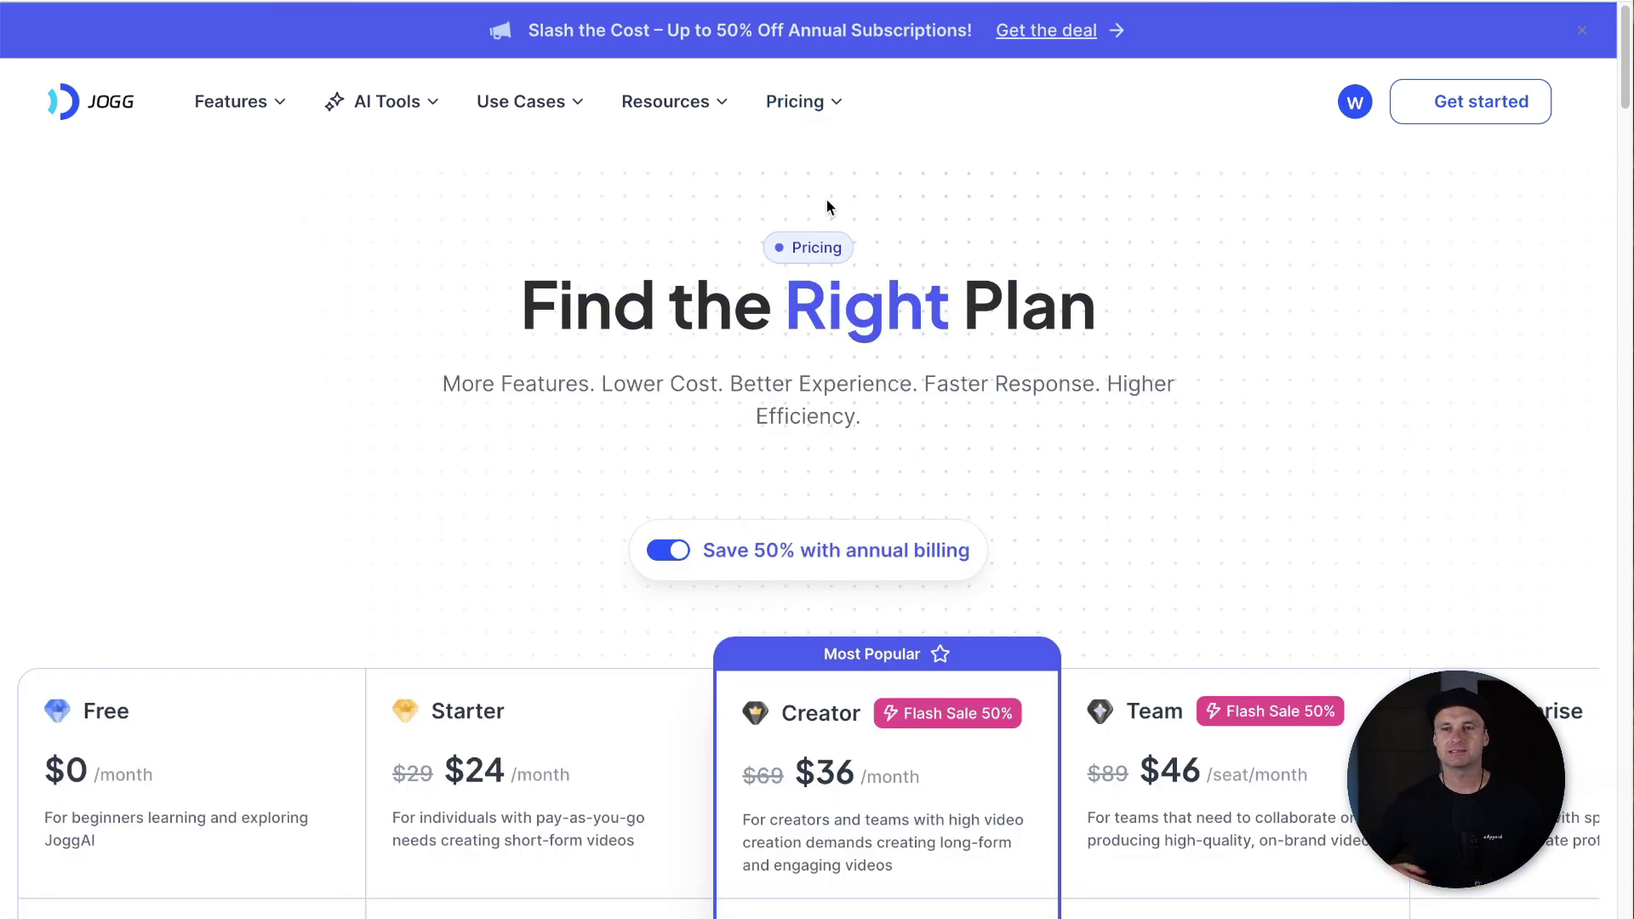
{"action": "scroll", "coordinate": [604, 477], "scroll_direction": "down", "scroll_amount": 3}
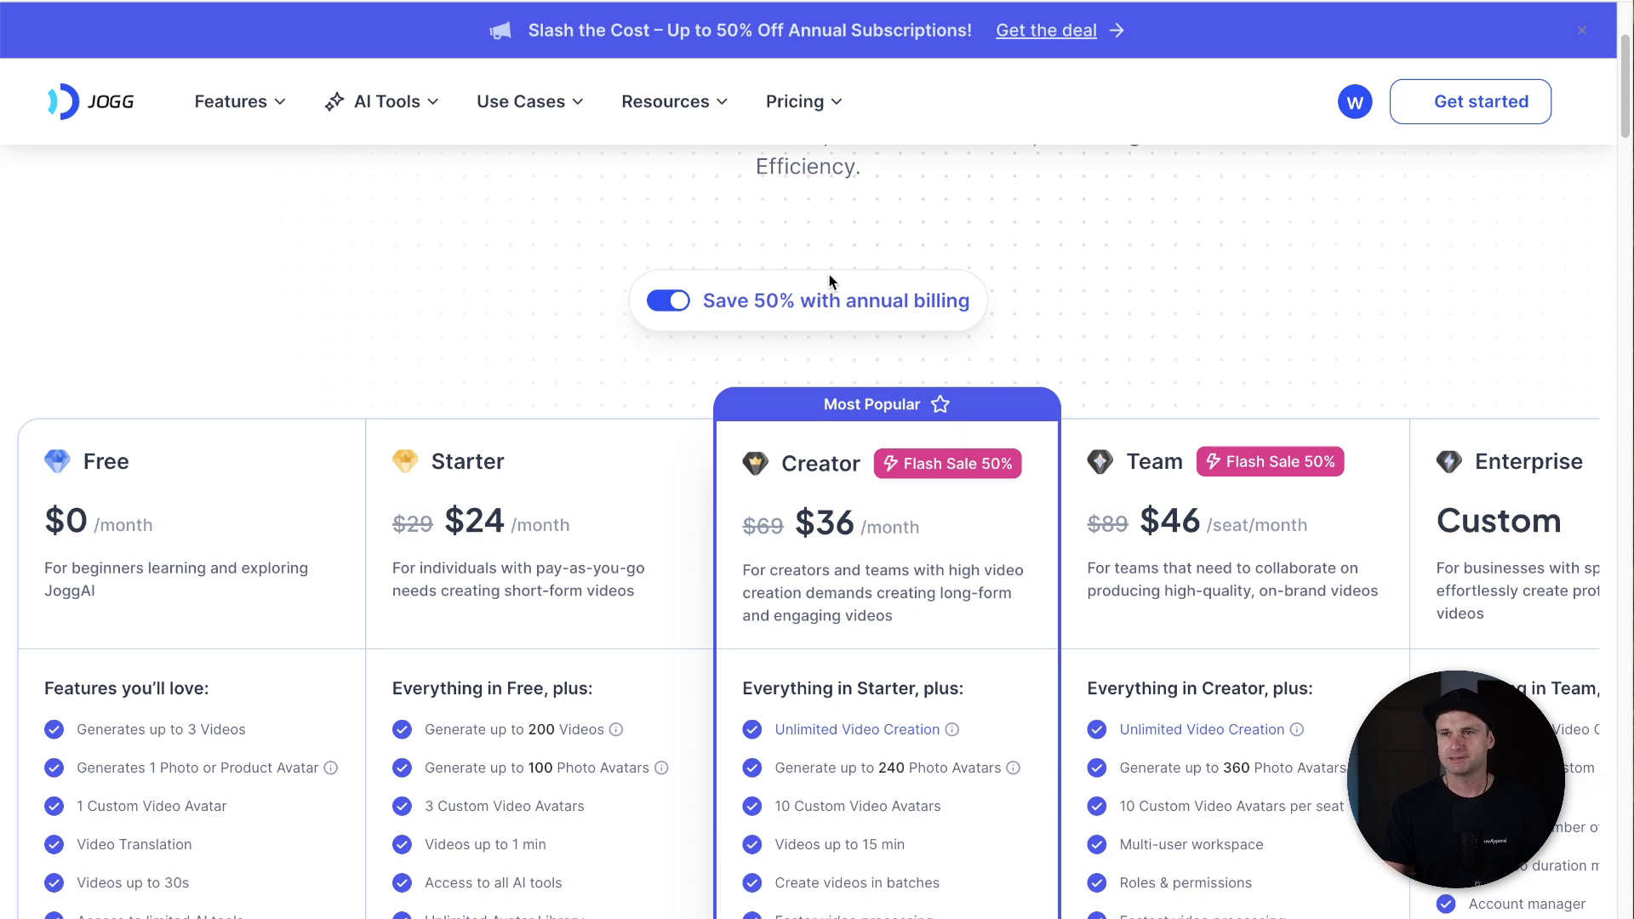
{"action": "left_click", "coordinate": [668, 302]}
- Highlight the Free plan's price and the Starter plan's price and 16-video allowance
{"action": "mouse_move", "coordinate": [184, 563]}
{"action": "left_mouse_down"}
{"action": "mouse_move", "coordinate": [51, 464]}
{"action": "mouse_move", "coordinate": [180, 553]}
{"action": "left_mouse_up"}
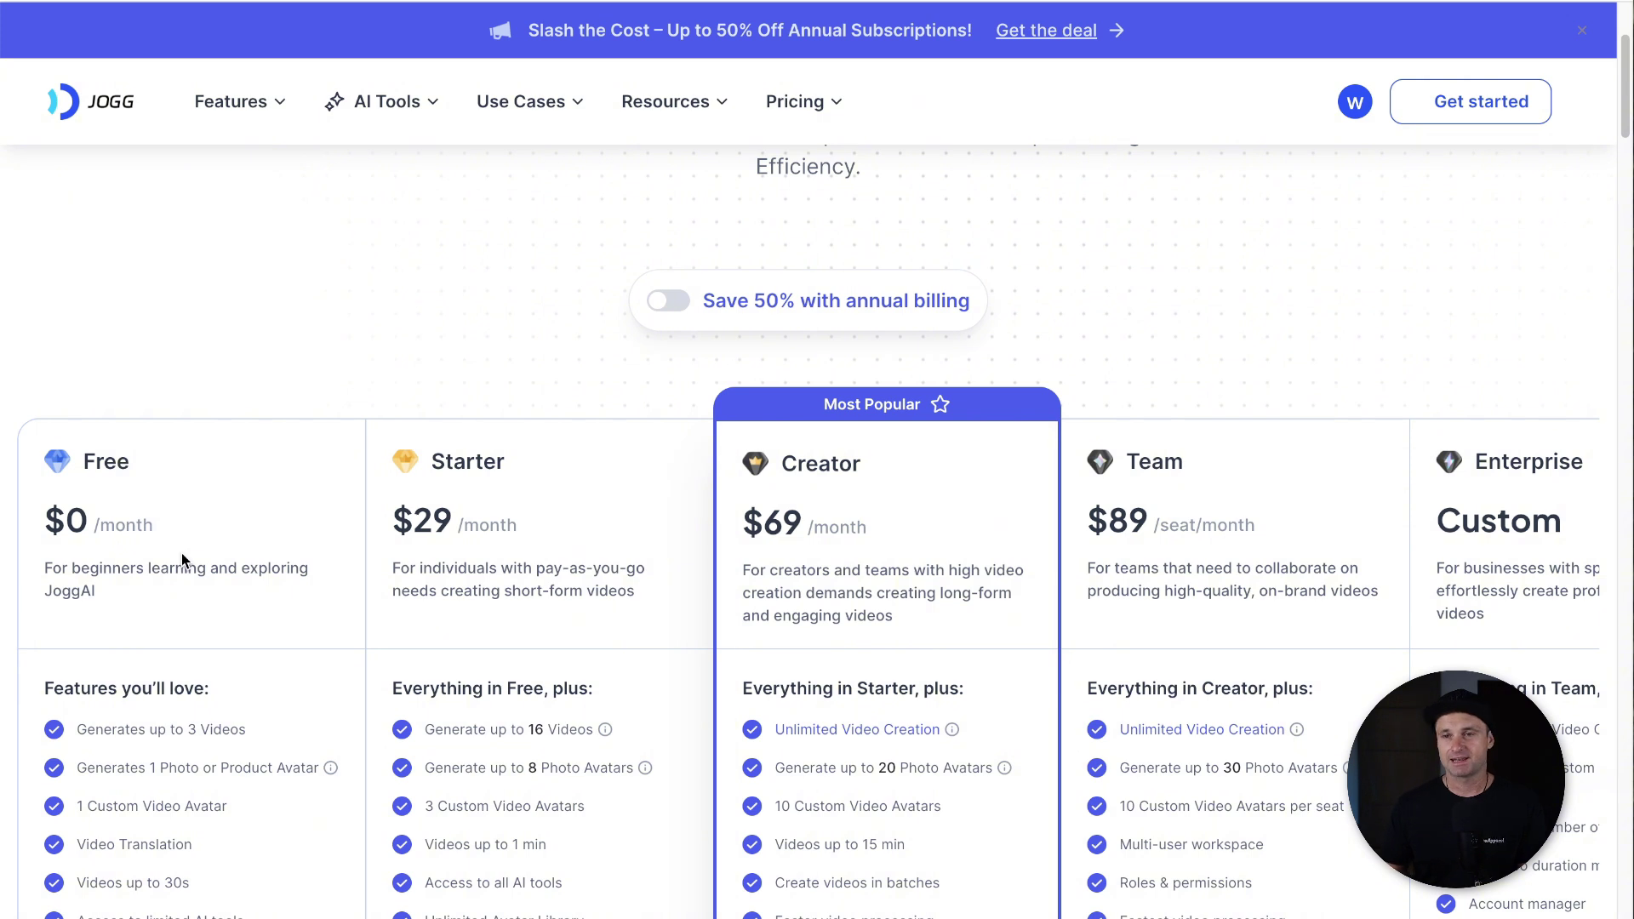
{"action": "left_click_drag", "start_coordinate": [379, 411], "coordinate": [650, 595]}
{"action": "left_click_drag", "start_coordinate": [633, 738], "coordinate": [433, 734]}
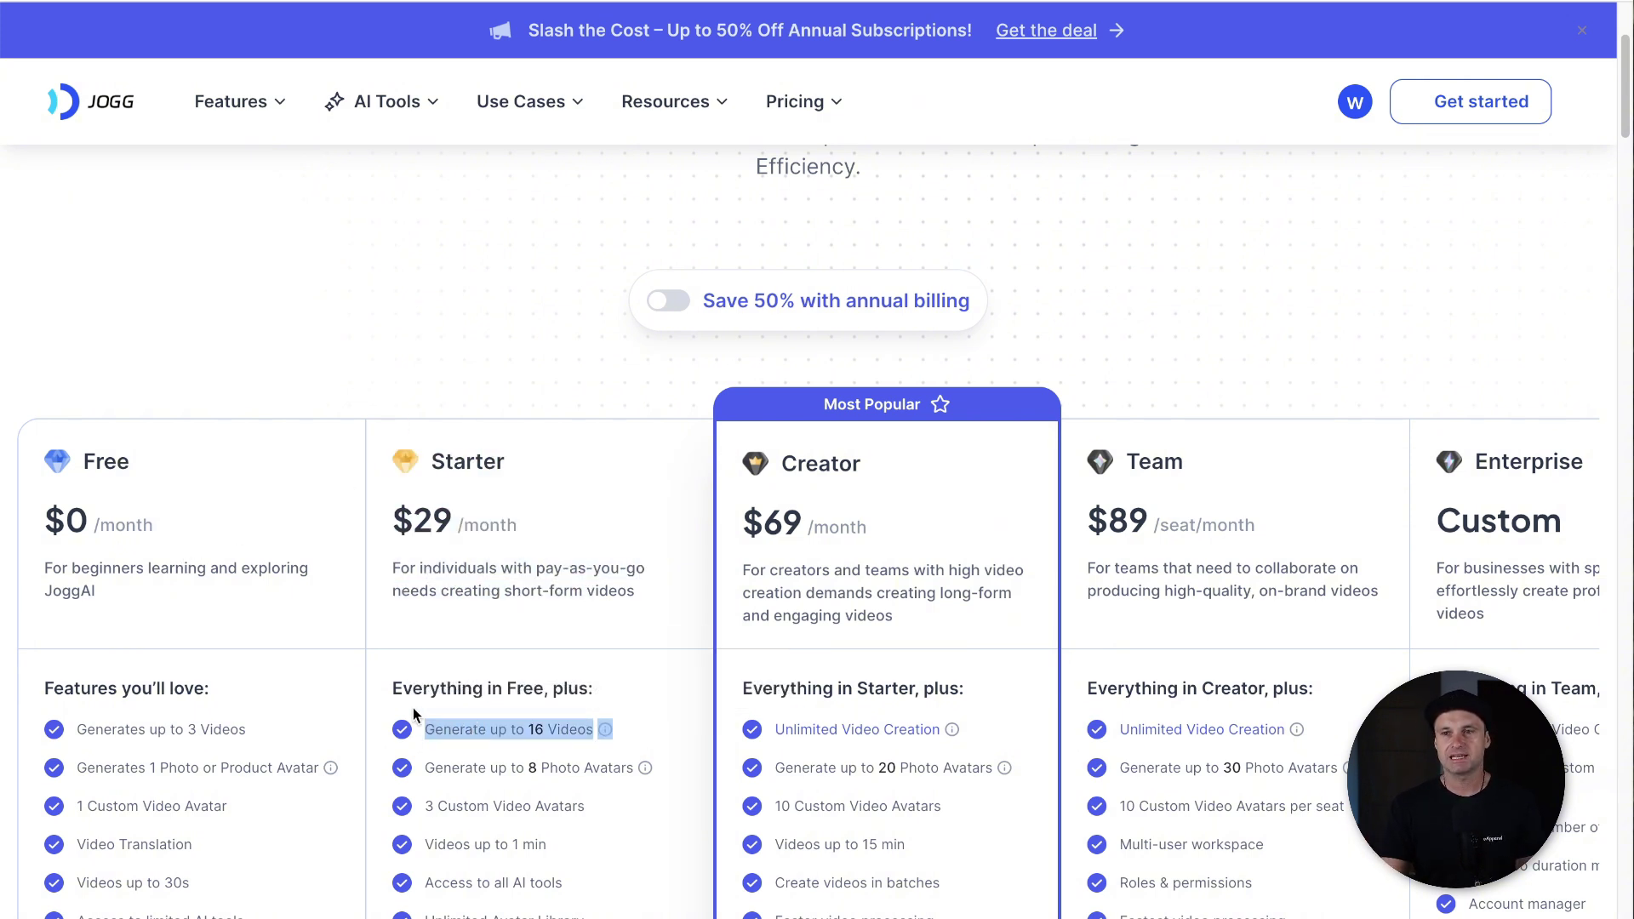
{"action": "scroll", "coordinate": [442, 560], "scroll_direction": "down", "scroll_amount": 1}
{"action": "left_click_drag", "start_coordinate": [548, 803], "coordinate": [410, 805]}
{"action": "left_click", "coordinate": [468, 803]}
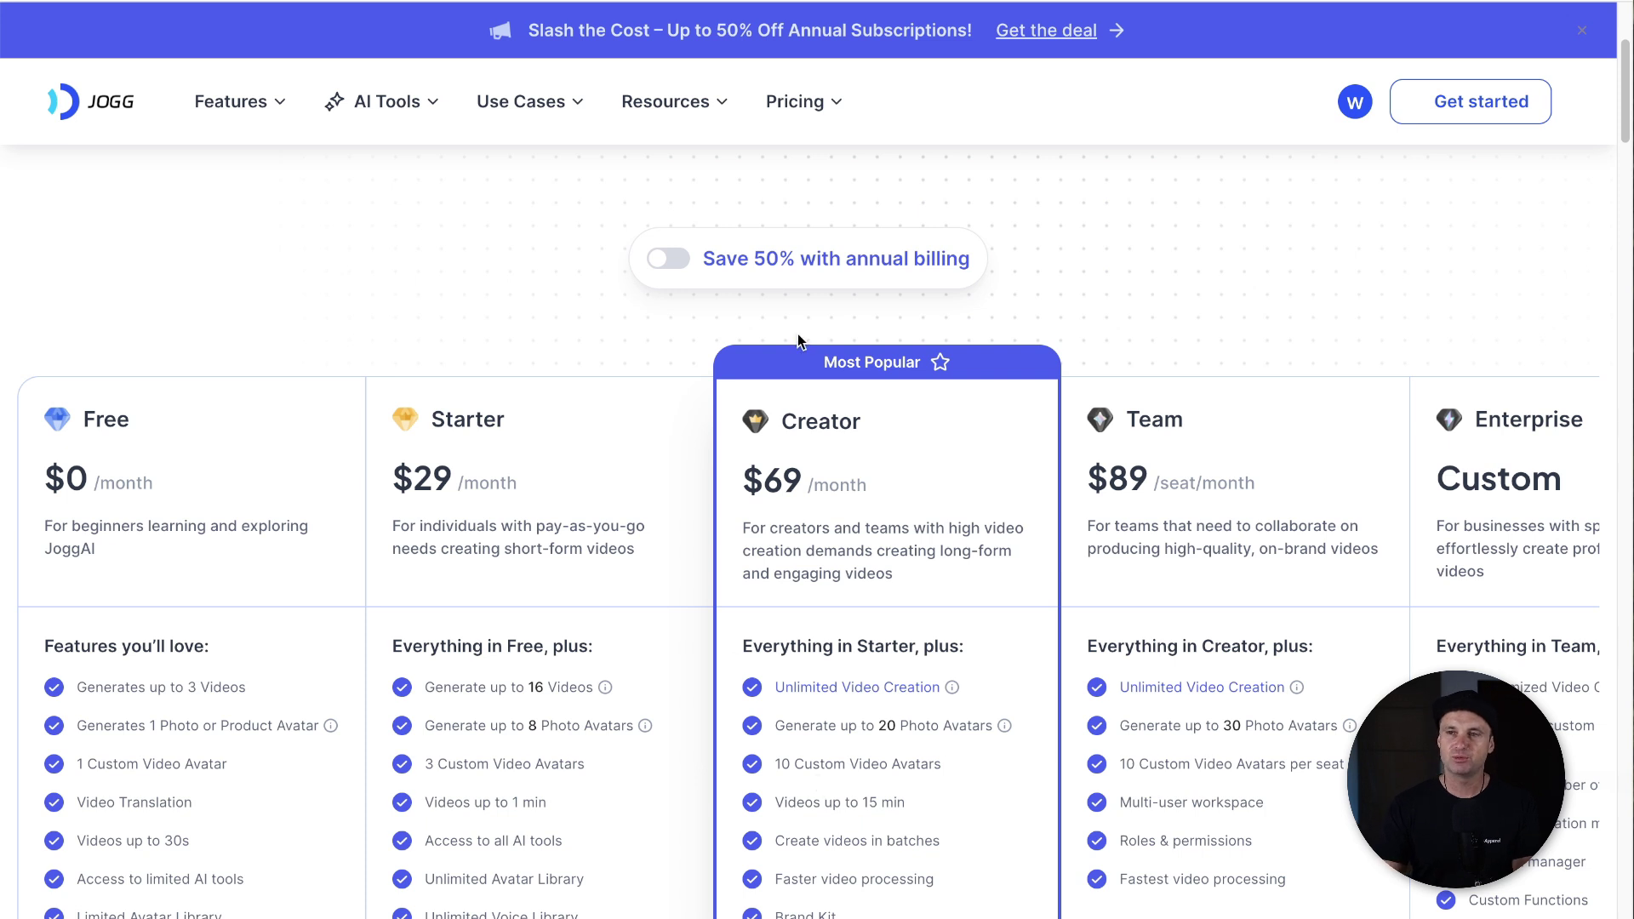
- Highlight the Creator plan's Unlimited Video Creation, 15-minute limit and 10 Custom Video Avatars
{"action": "mouse_move", "coordinate": [997, 719]}
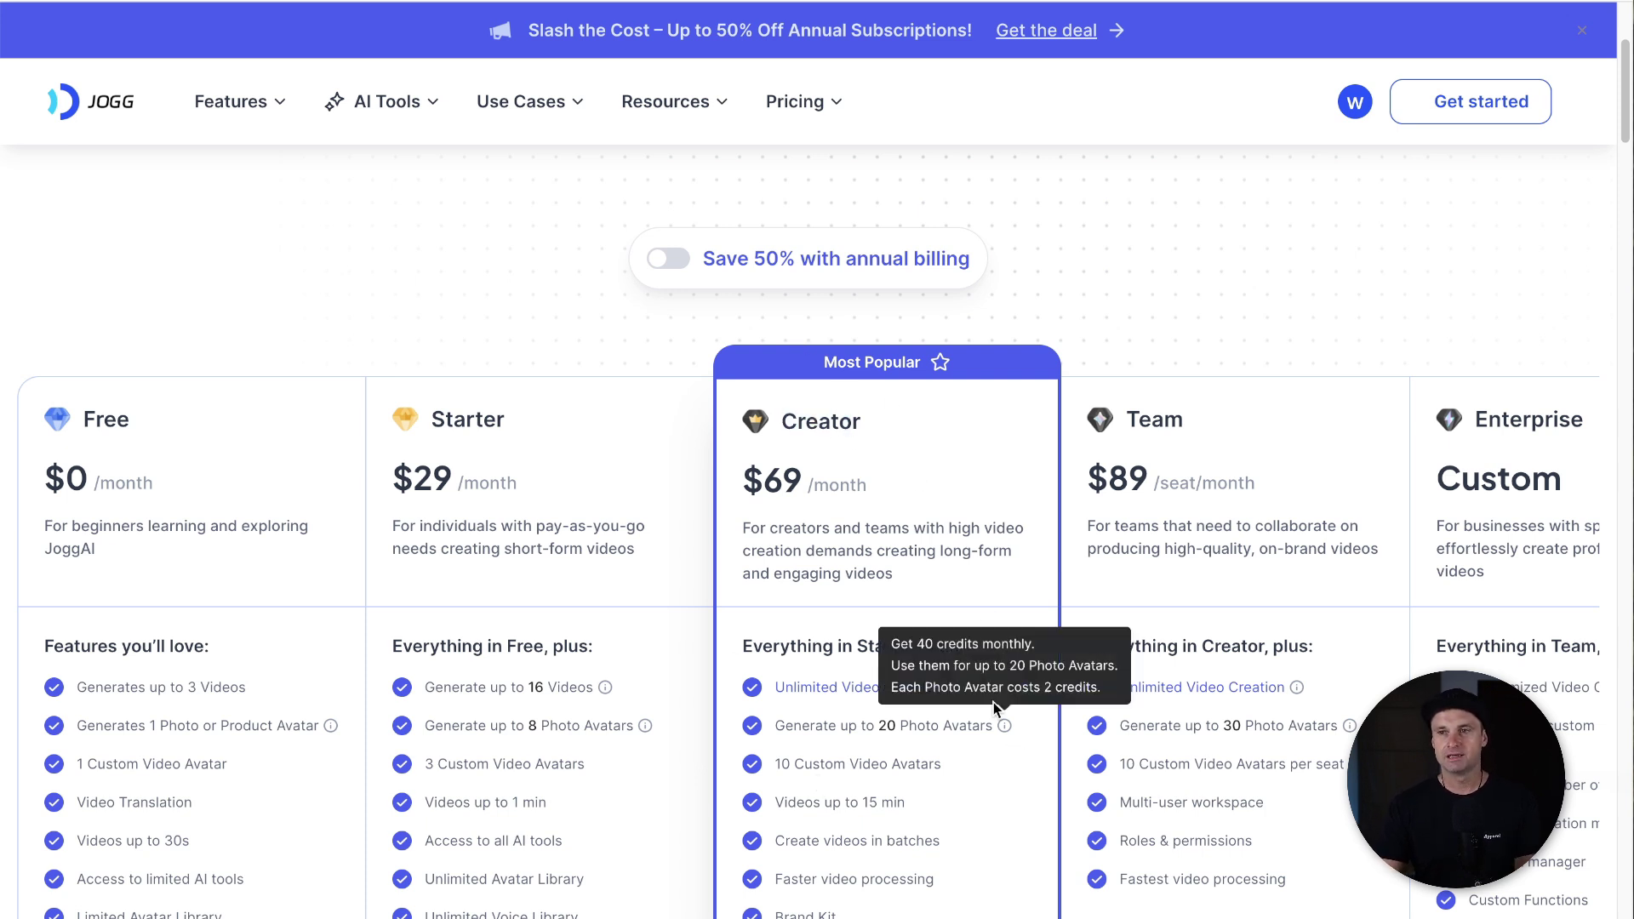
{"action": "left_click_drag", "start_coordinate": [736, 686], "coordinate": [993, 694]}
{"action": "left_click_drag", "start_coordinate": [949, 799], "coordinate": [730, 804]}
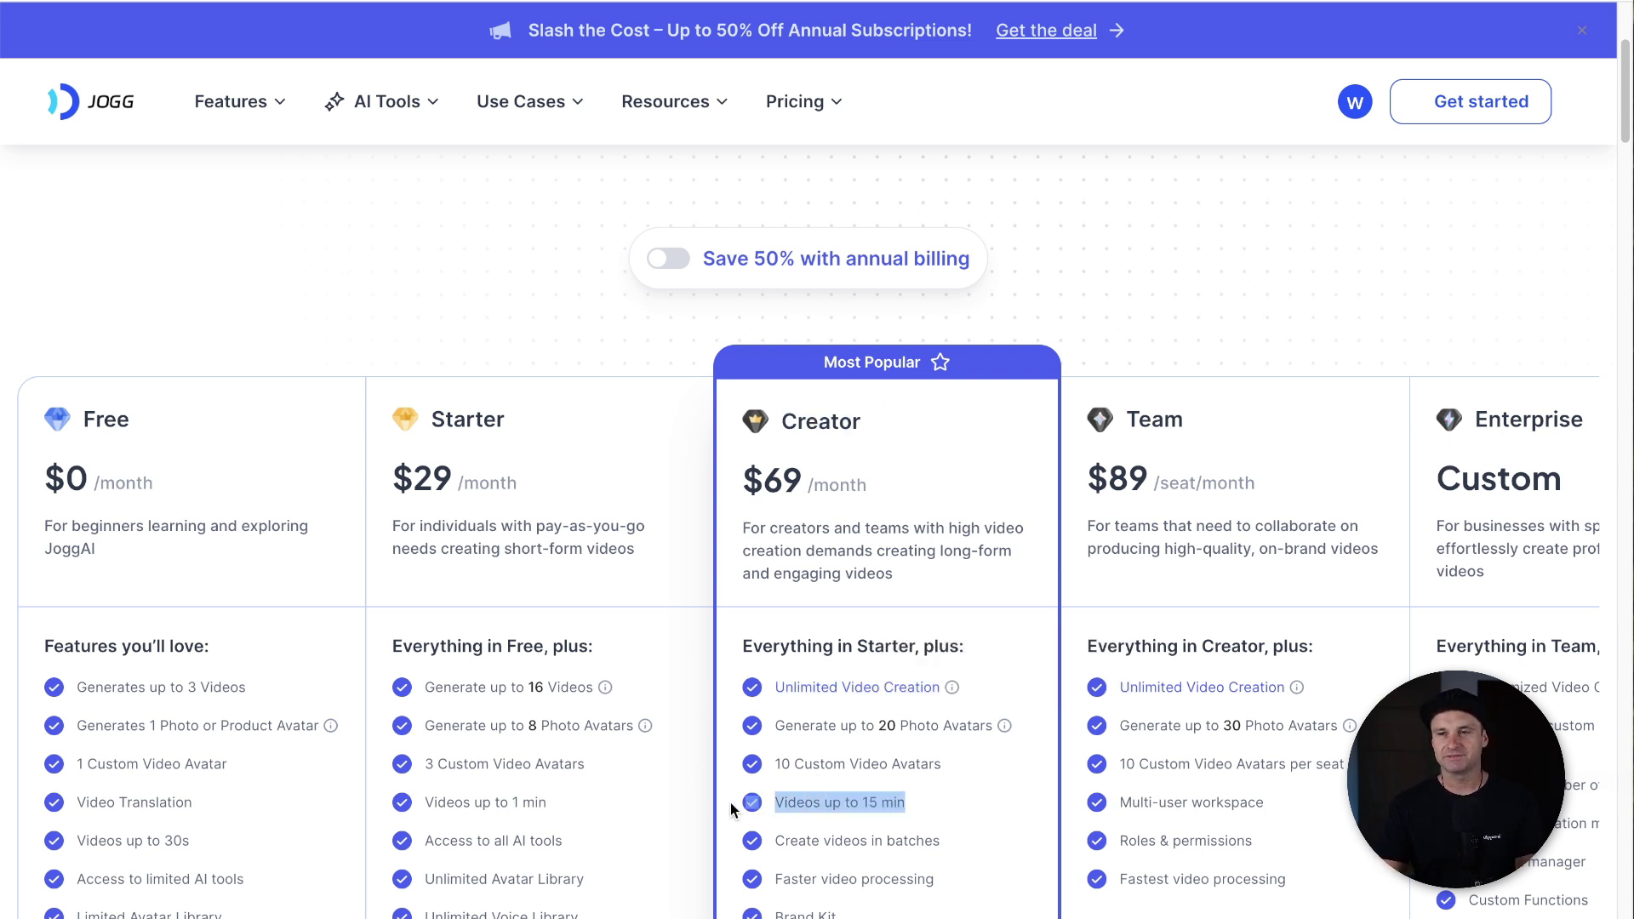
{"action": "left_click", "coordinate": [1015, 763]}
{"action": "left_click_drag", "start_coordinate": [1014, 764], "coordinate": [758, 773]}
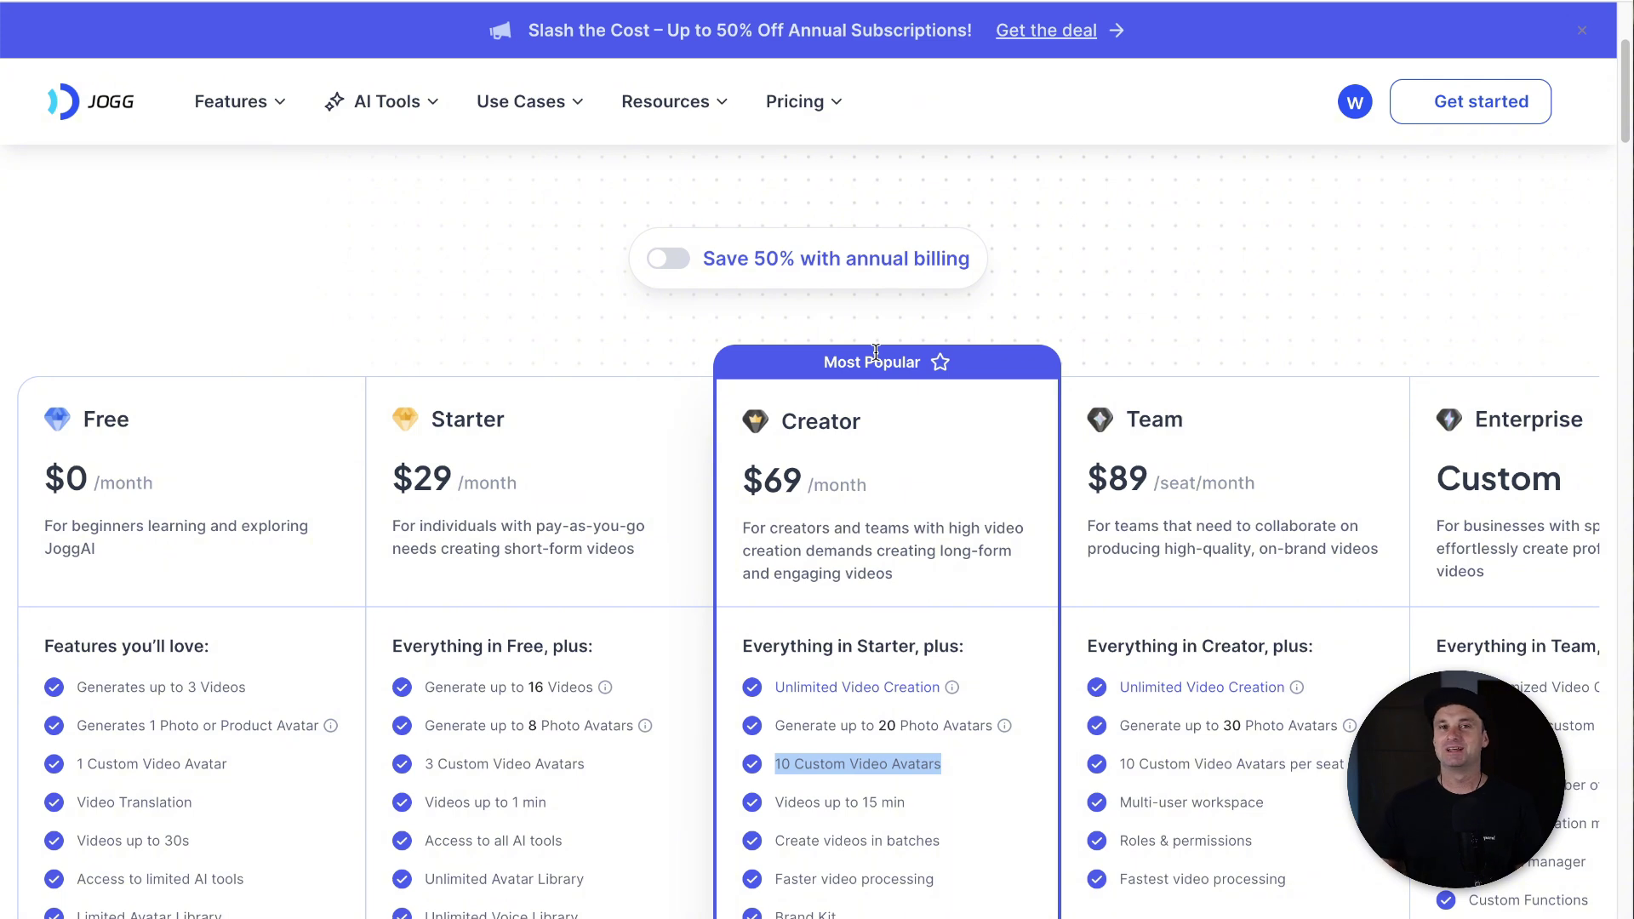
{"action": "scroll", "coordinate": [951, 395], "scroll_direction": "down", "scroll_amount": 4}
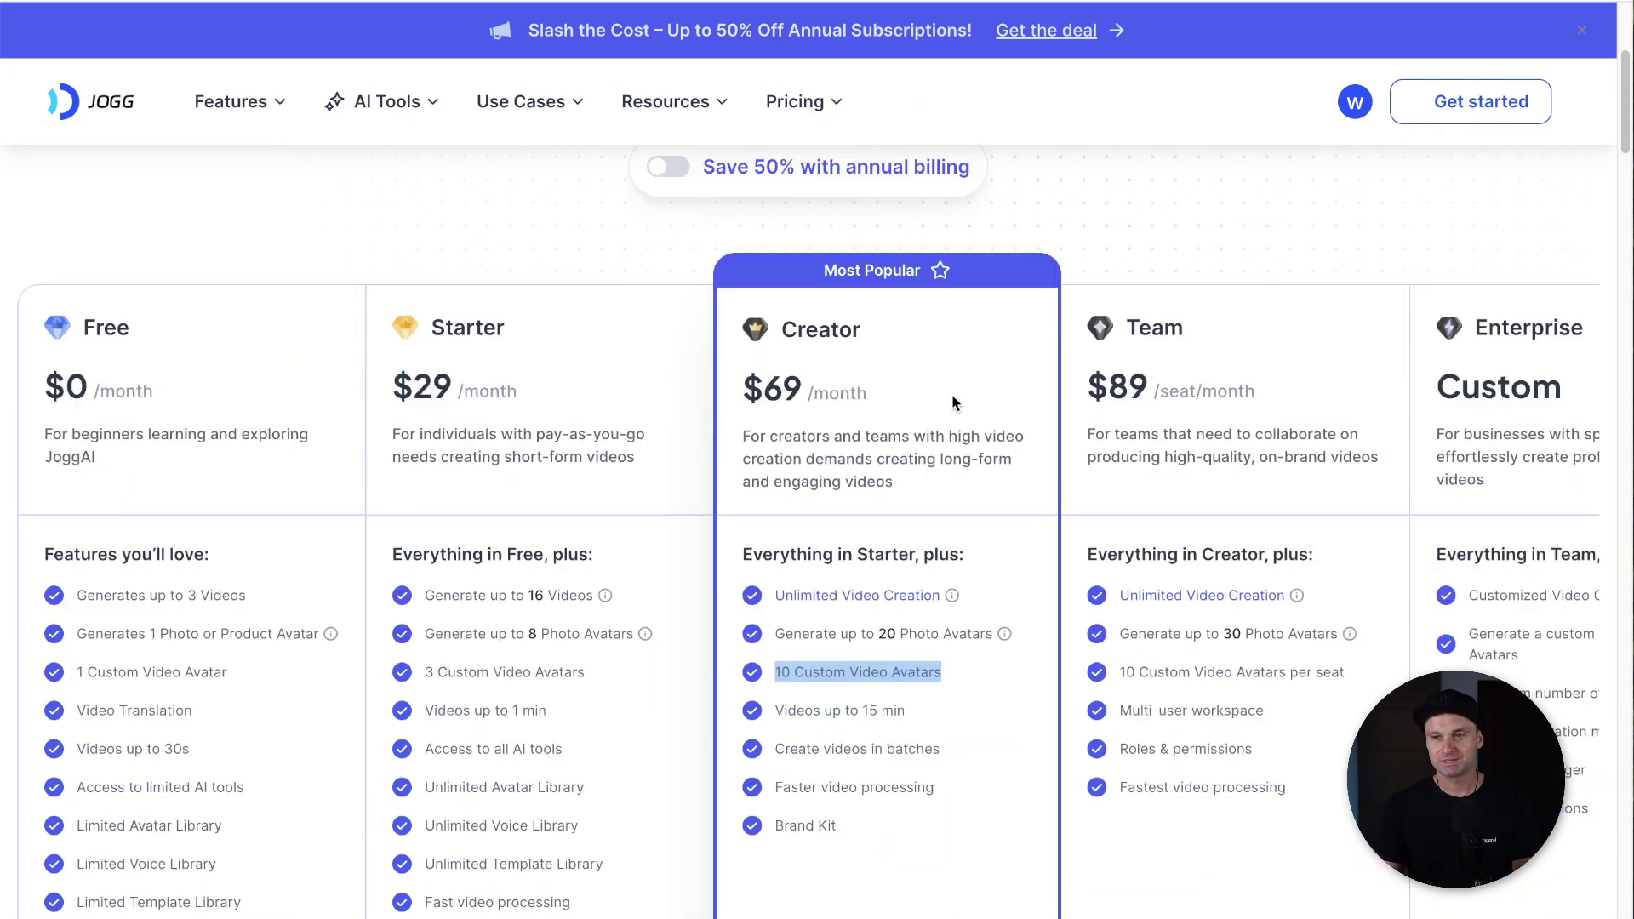
{"action": "scroll", "coordinate": [947, 396], "scroll_direction": "up", "scroll_amount": 7}
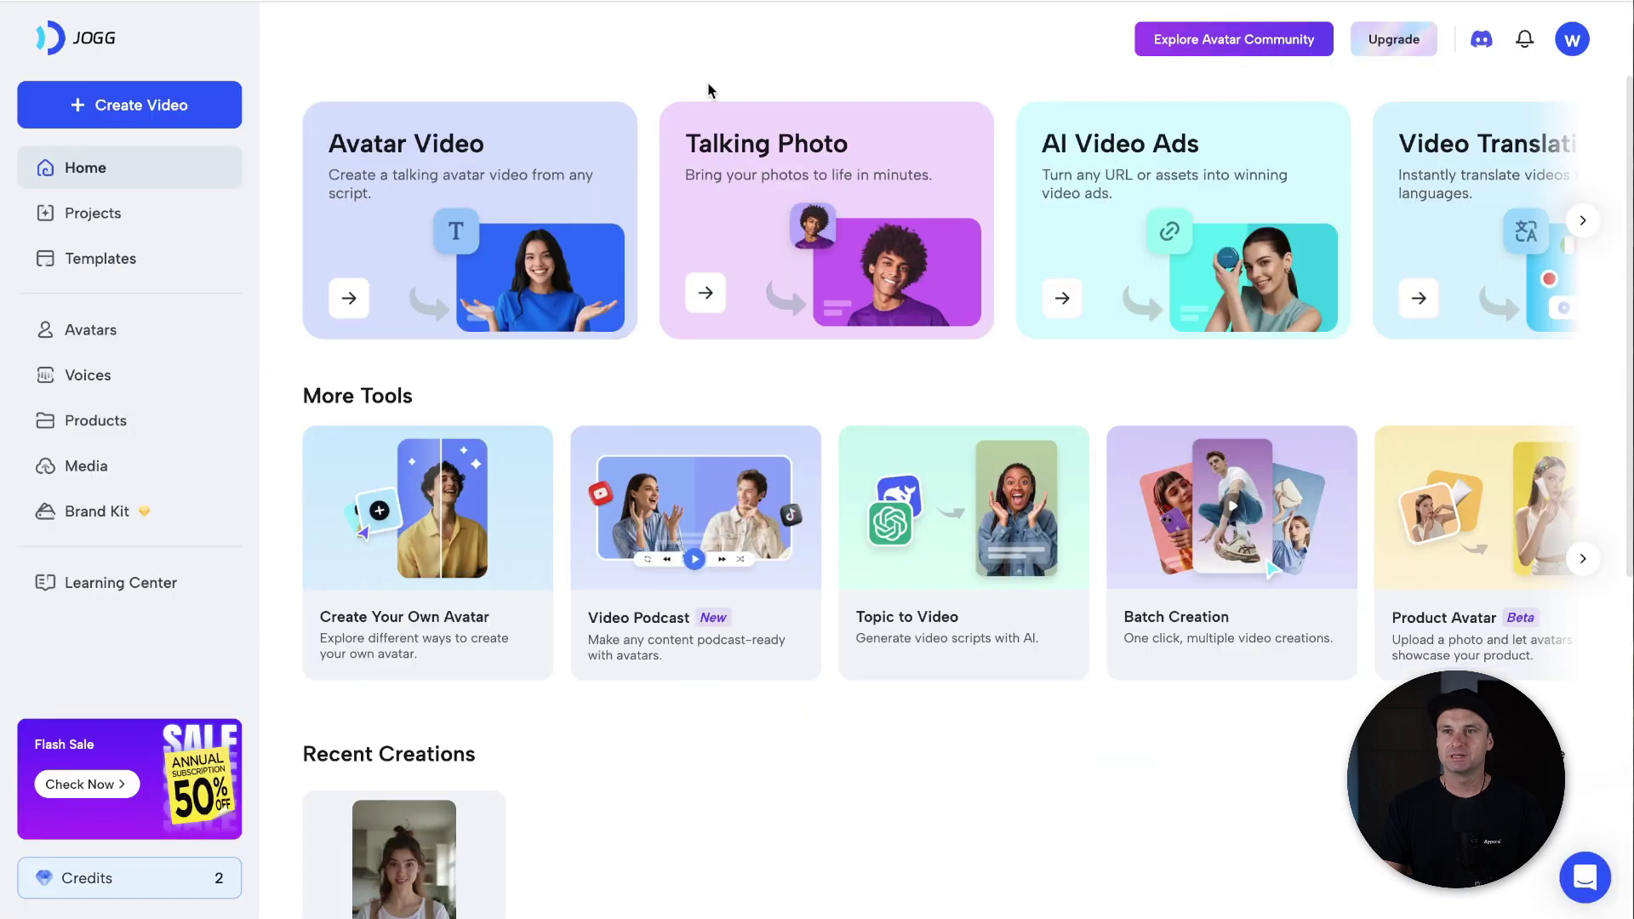
- Scroll the Home dashboard down to Recent Creations and back to the top, twice
{"action": "scroll", "coordinate": [971, 746], "scroll_direction": "down", "scroll_amount": 1}
{"action": "scroll", "coordinate": [970, 746], "scroll_direction": "up", "scroll_amount": 1}
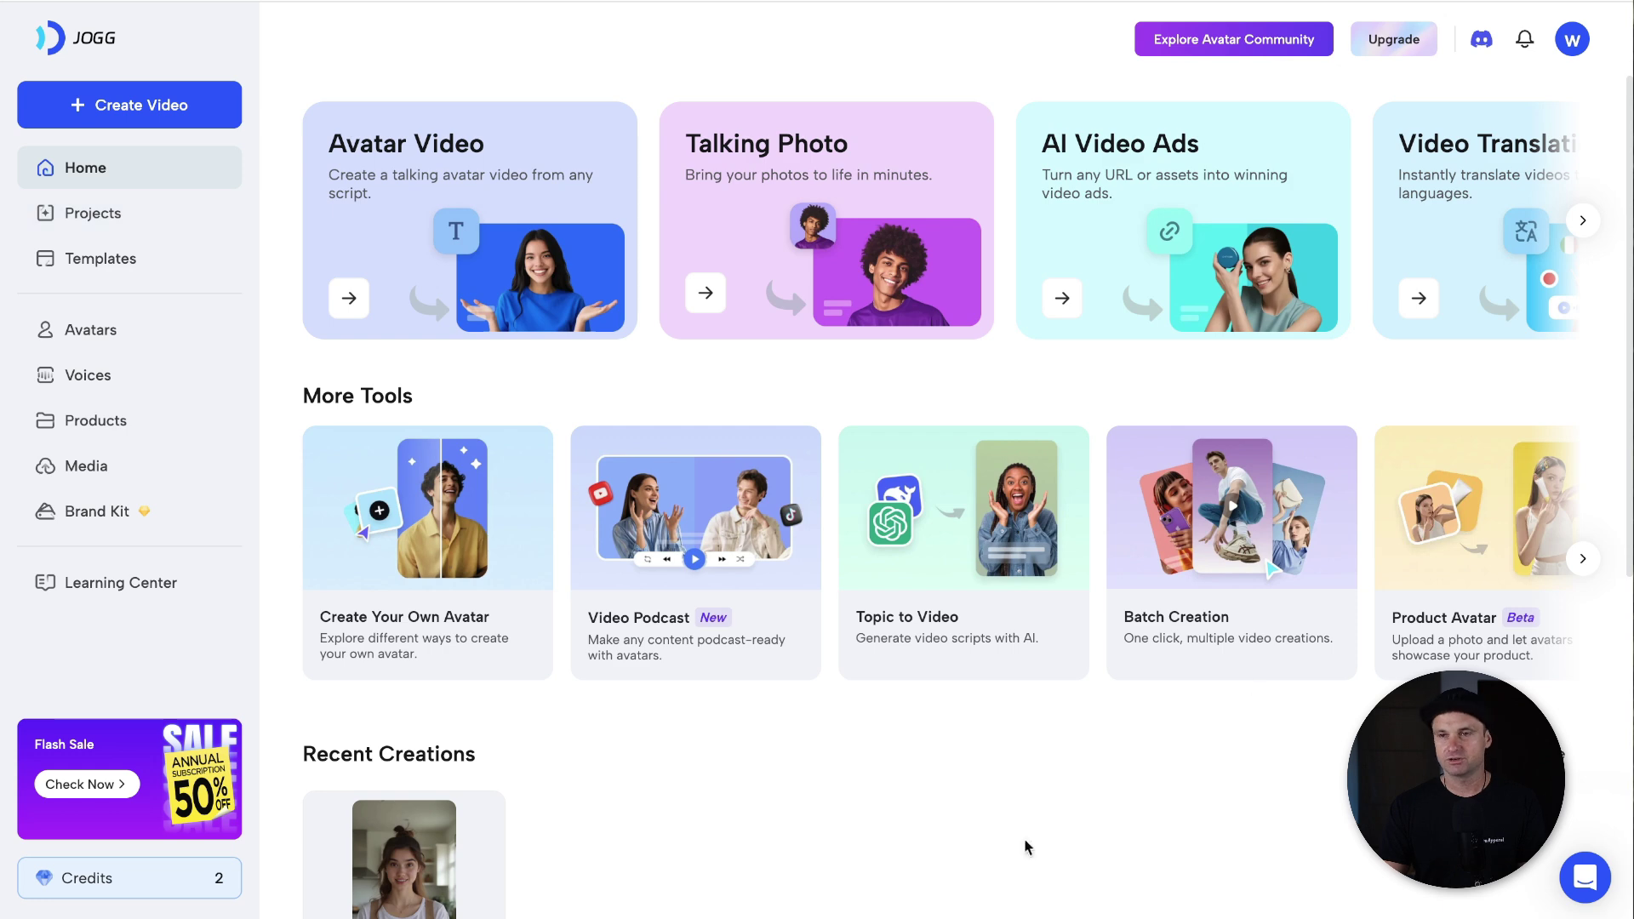
{"action": "scroll", "coordinate": [698, 740], "scroll_direction": "down", "scroll_amount": 5}
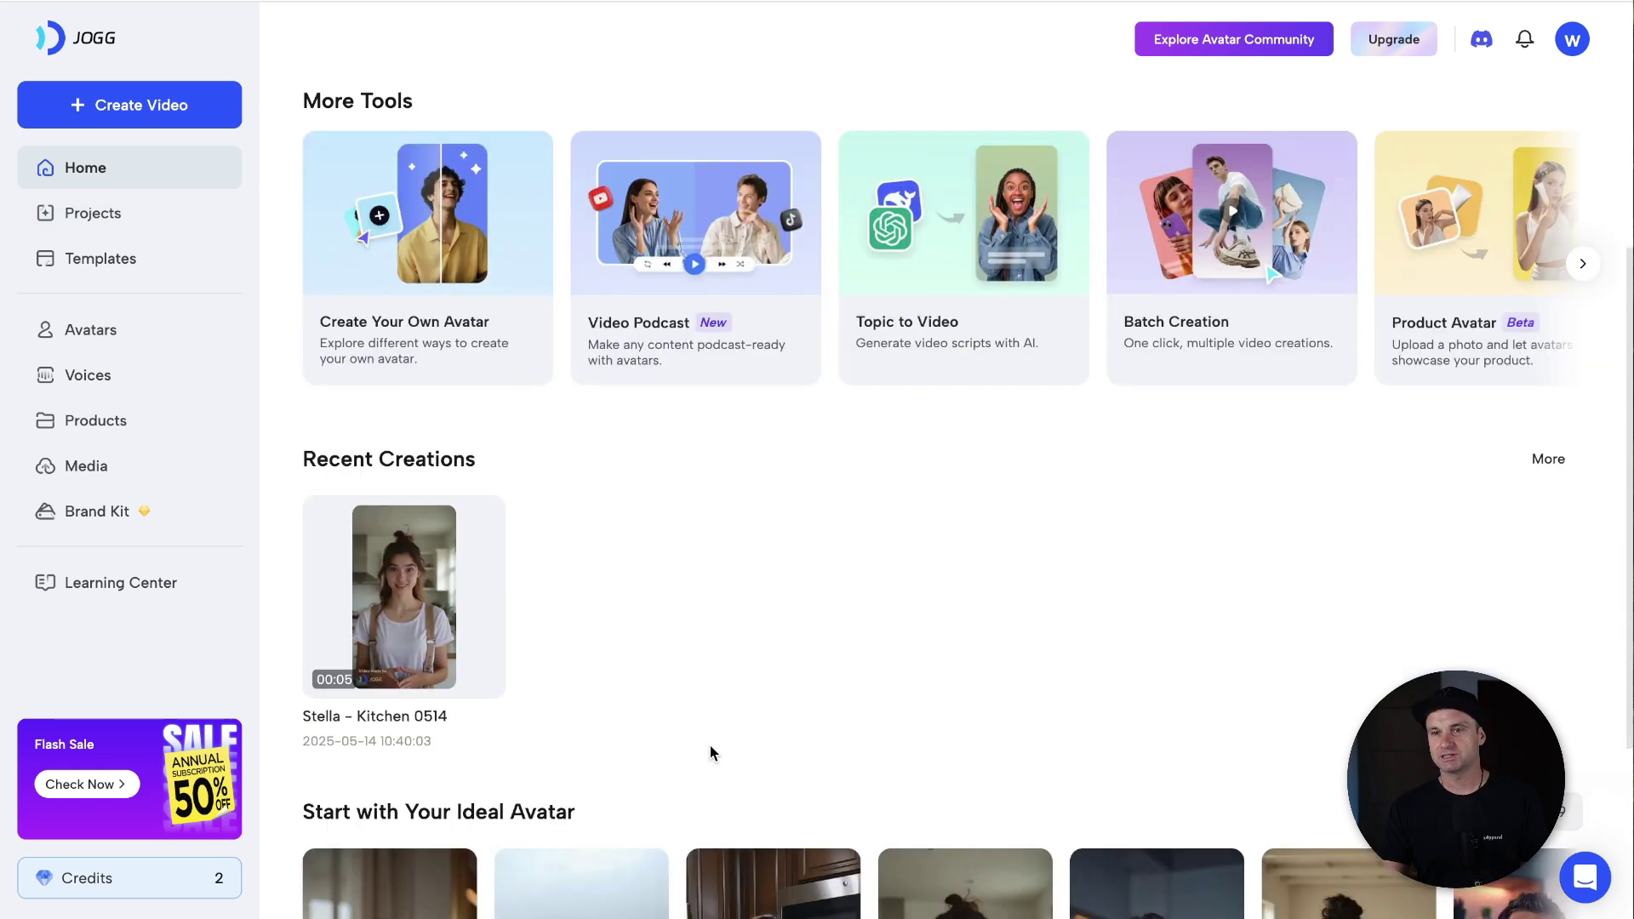
{"action": "scroll", "coordinate": [711, 725], "scroll_direction": "up", "scroll_amount": 5}
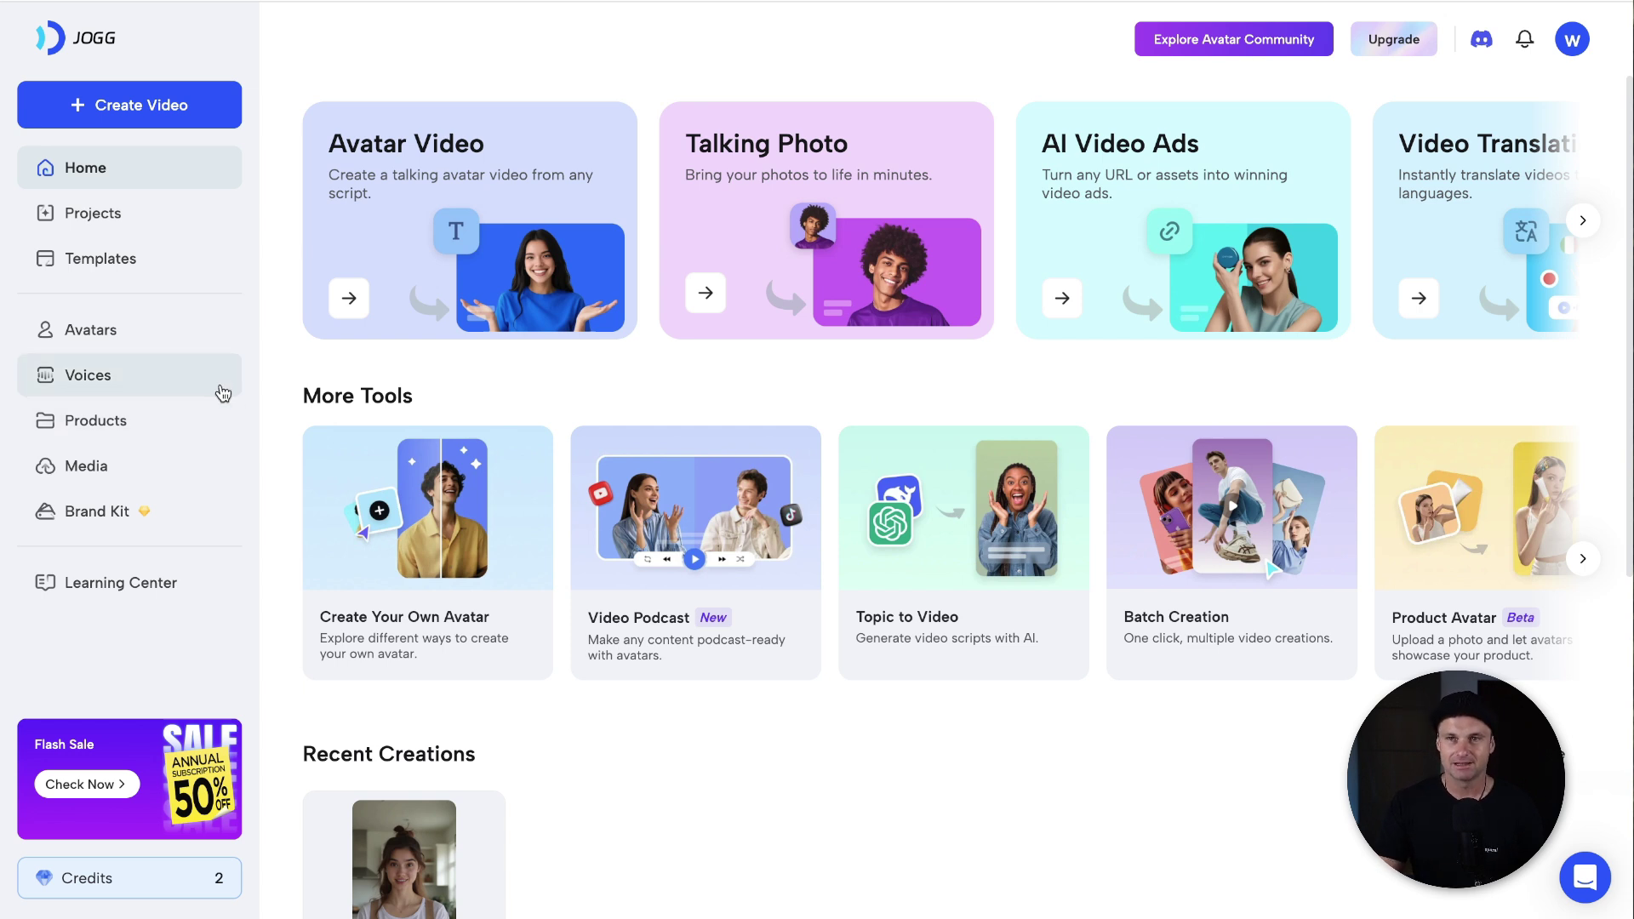
- Open the Avatars page and scroll to the avatar library
{"action": "left_click", "coordinate": [175, 344]}
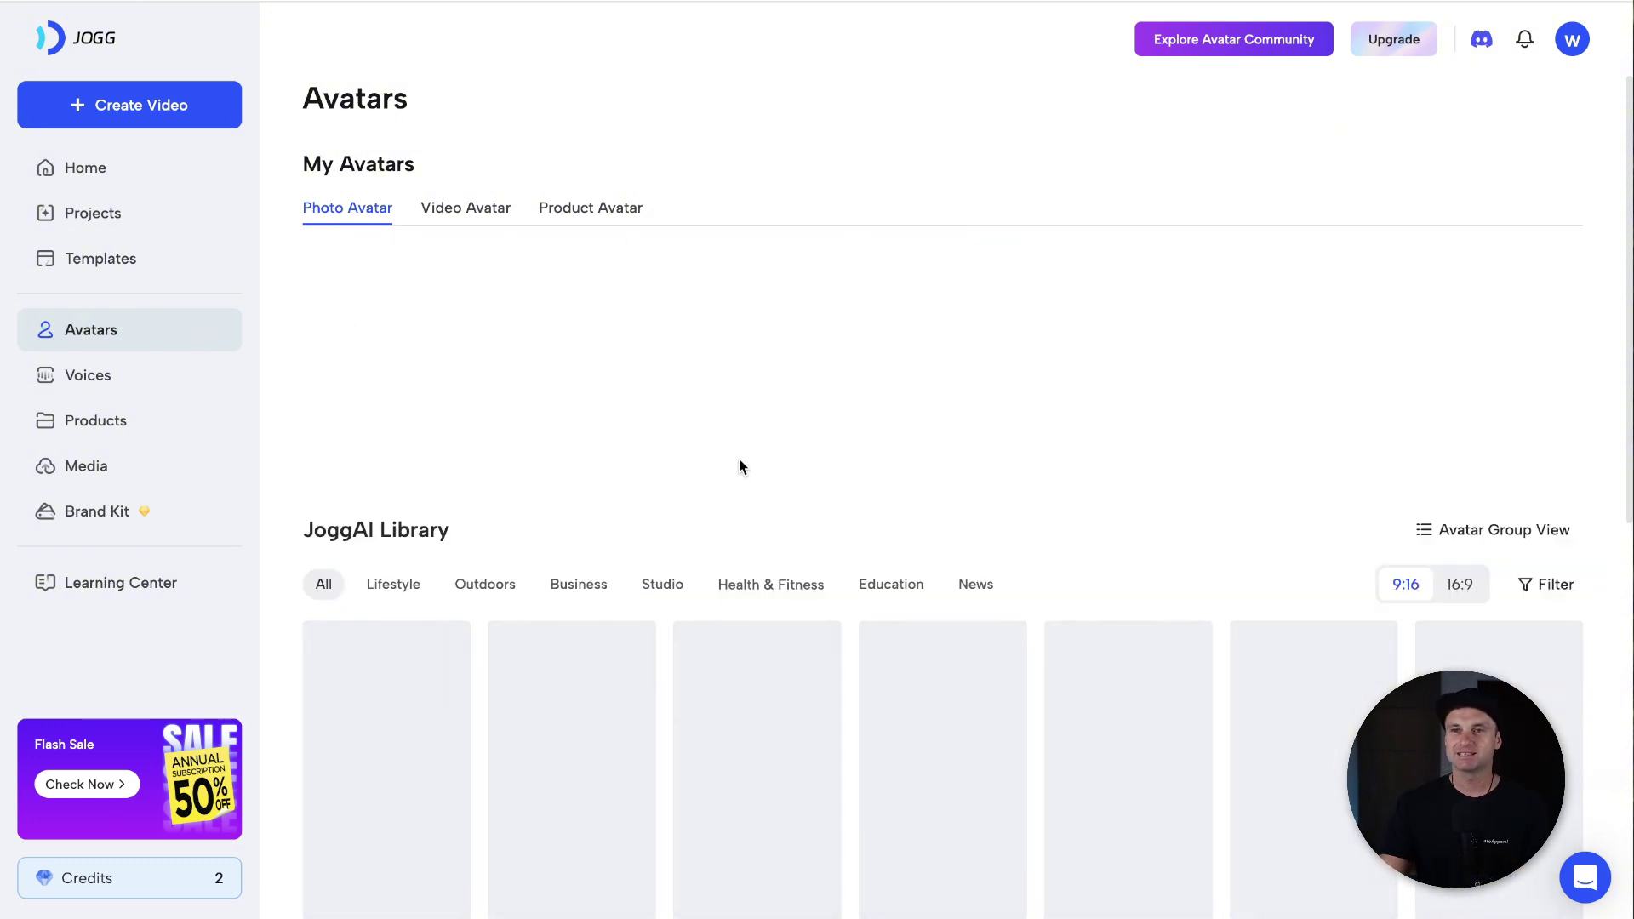
{"action": "scroll", "coordinate": [697, 464], "scroll_direction": "down", "scroll_amount": 4}
{"action": "left_click_drag", "start_coordinate": [303, 211], "coordinate": [464, 221]}
{"action": "left_click", "coordinate": [464, 223]}
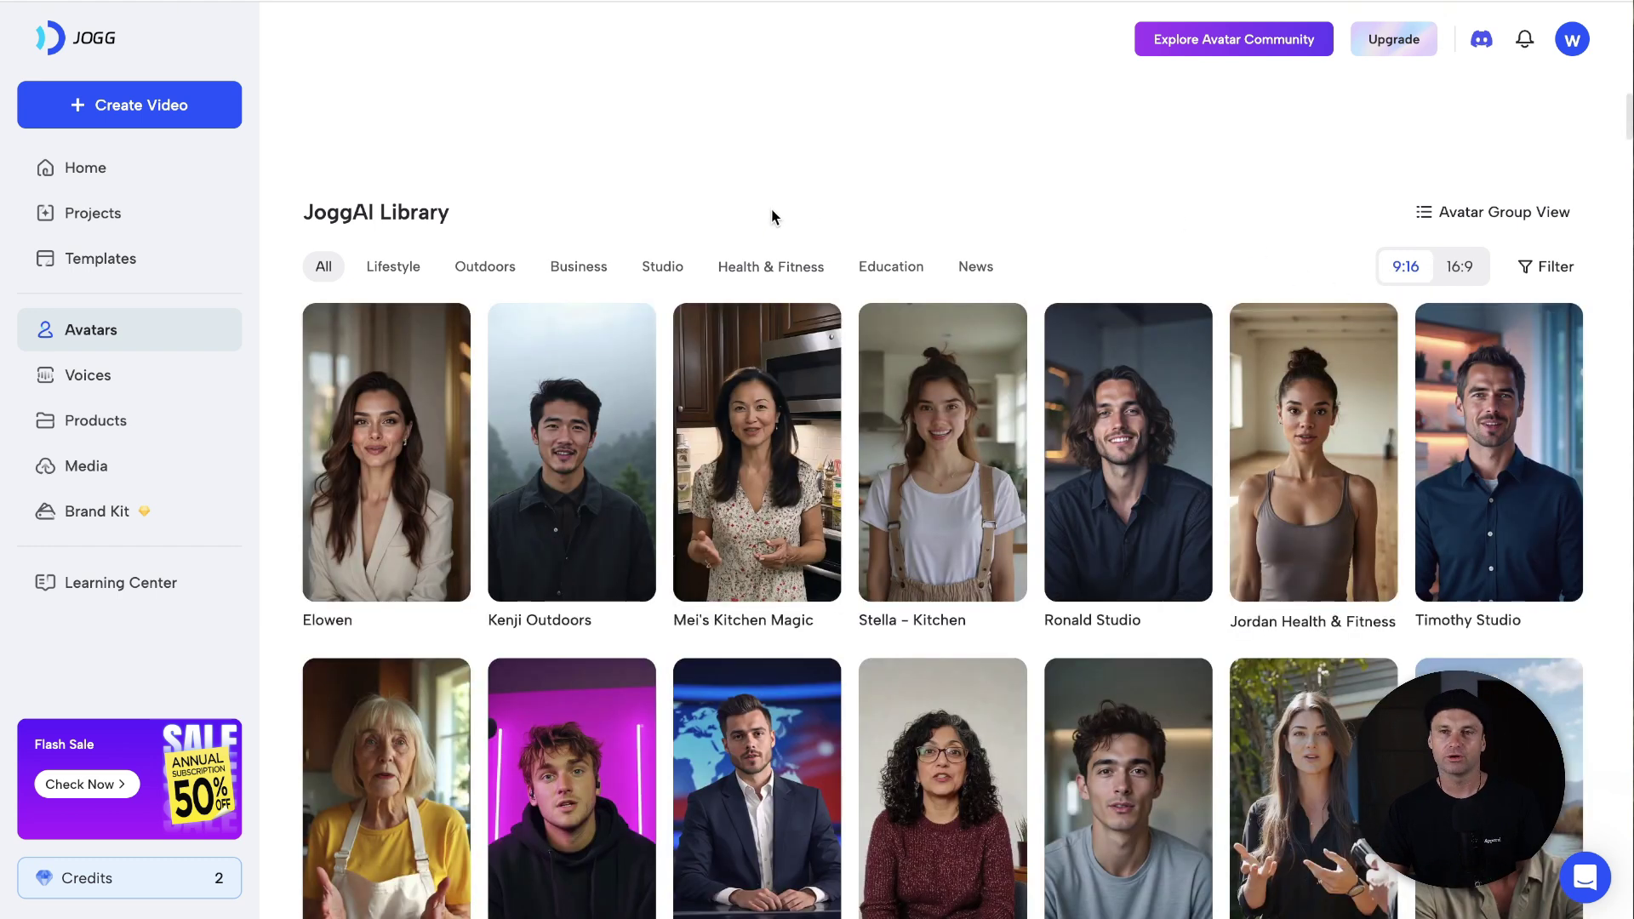
- Find Wei's Gaming Session in the library and start a video with it
{"action": "scroll", "coordinate": [771, 209], "scroll_direction": "down", "scroll_amount": 1}
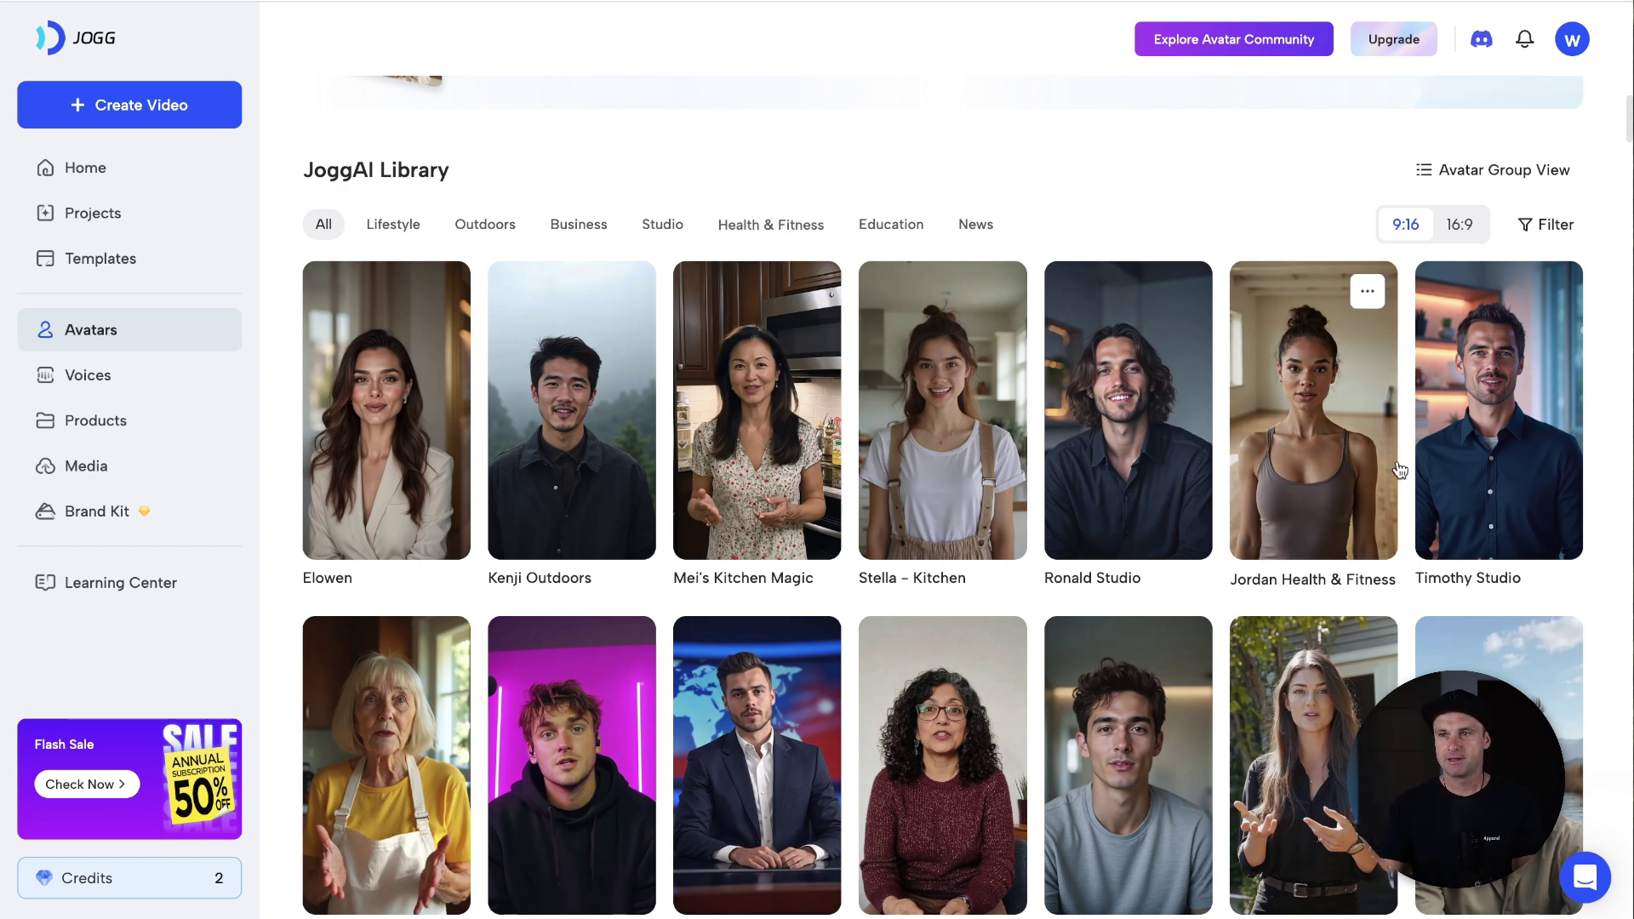
{"action": "scroll", "coordinate": [1404, 468], "scroll_direction": "down", "scroll_amount": 2}
{"action": "scroll", "coordinate": [1394, 485], "scroll_direction": "down", "scroll_amount": 5}
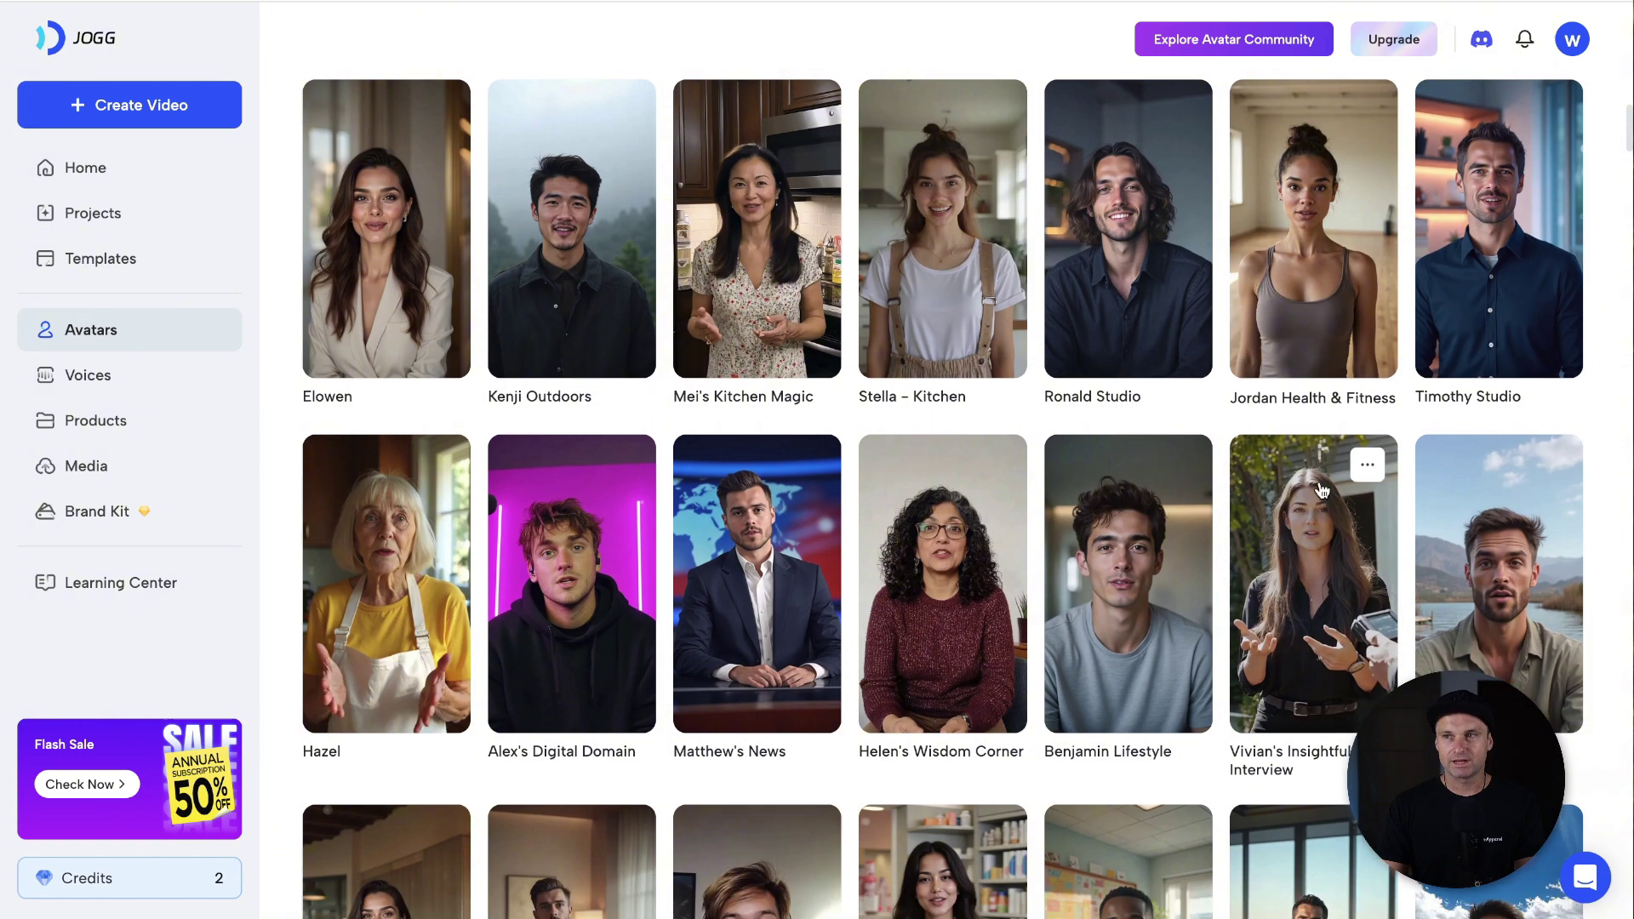
{"action": "scroll", "coordinate": [596, 560], "scroll_direction": "down", "scroll_amount": 1}
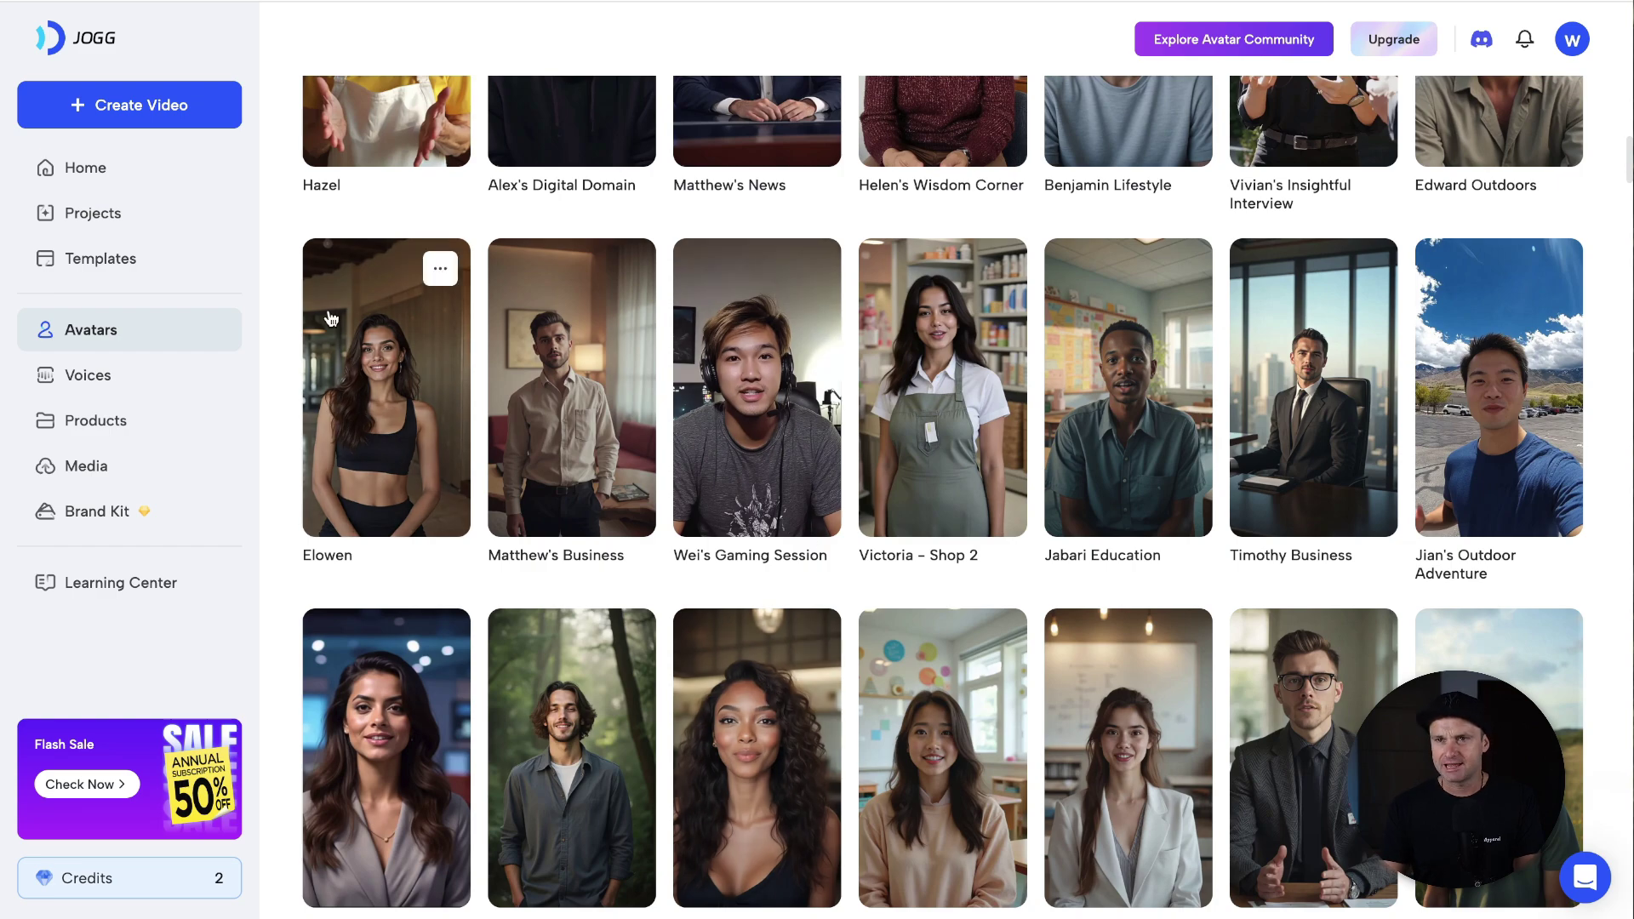
{"action": "scroll", "coordinate": [736, 405], "scroll_direction": "up", "scroll_amount": 10}
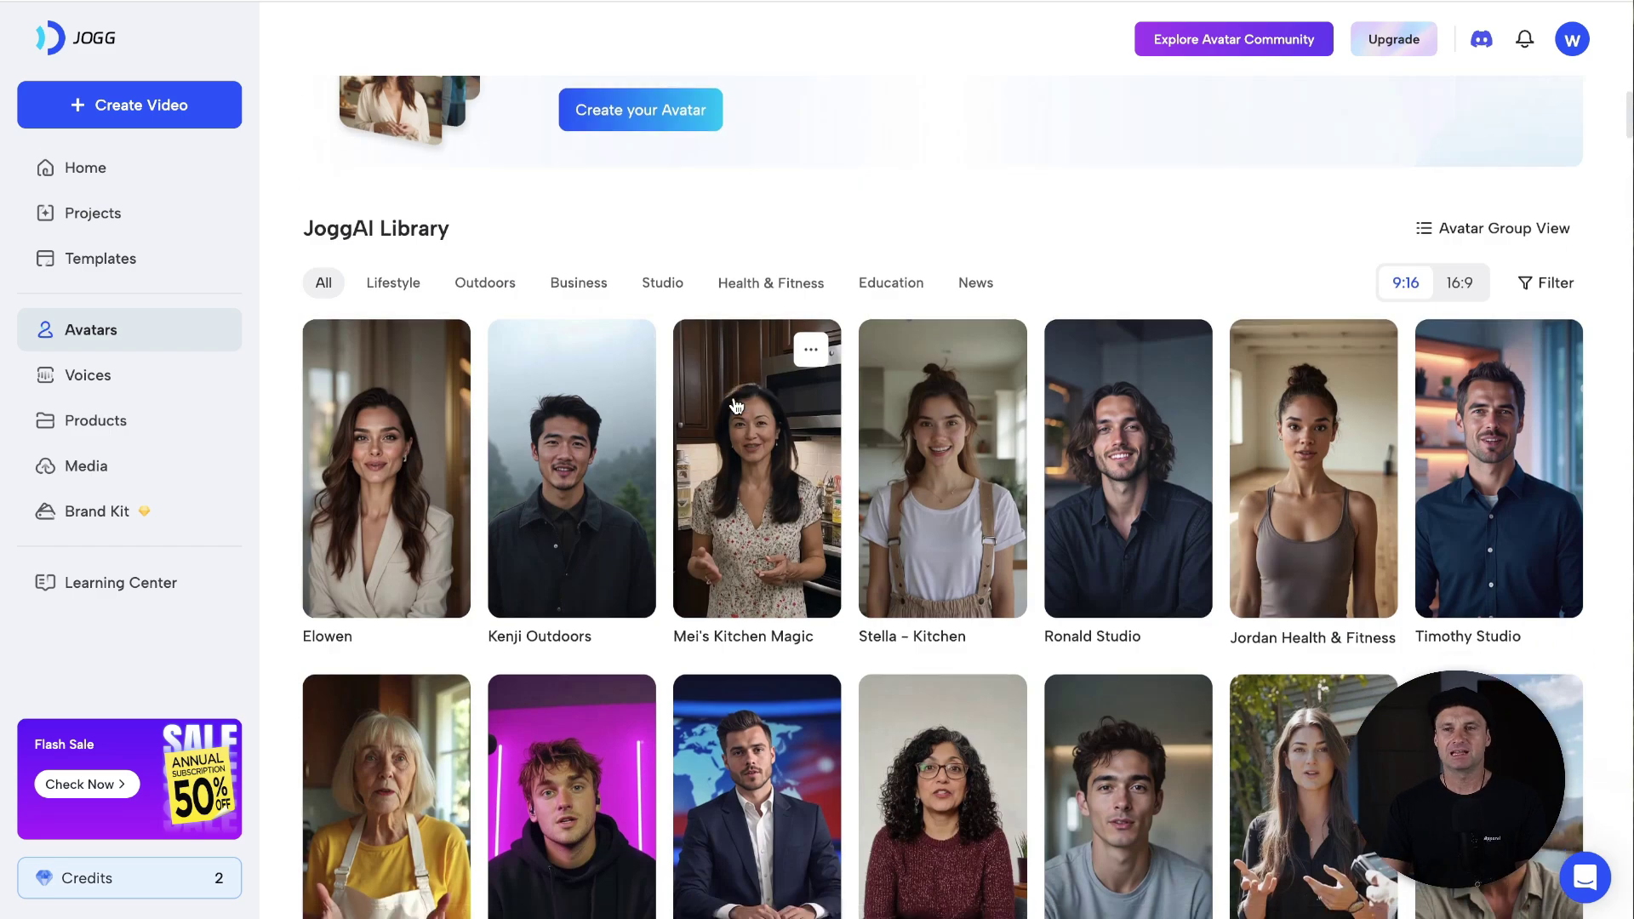
{"action": "scroll", "coordinate": [736, 405], "scroll_direction": "down", "scroll_amount": 6}
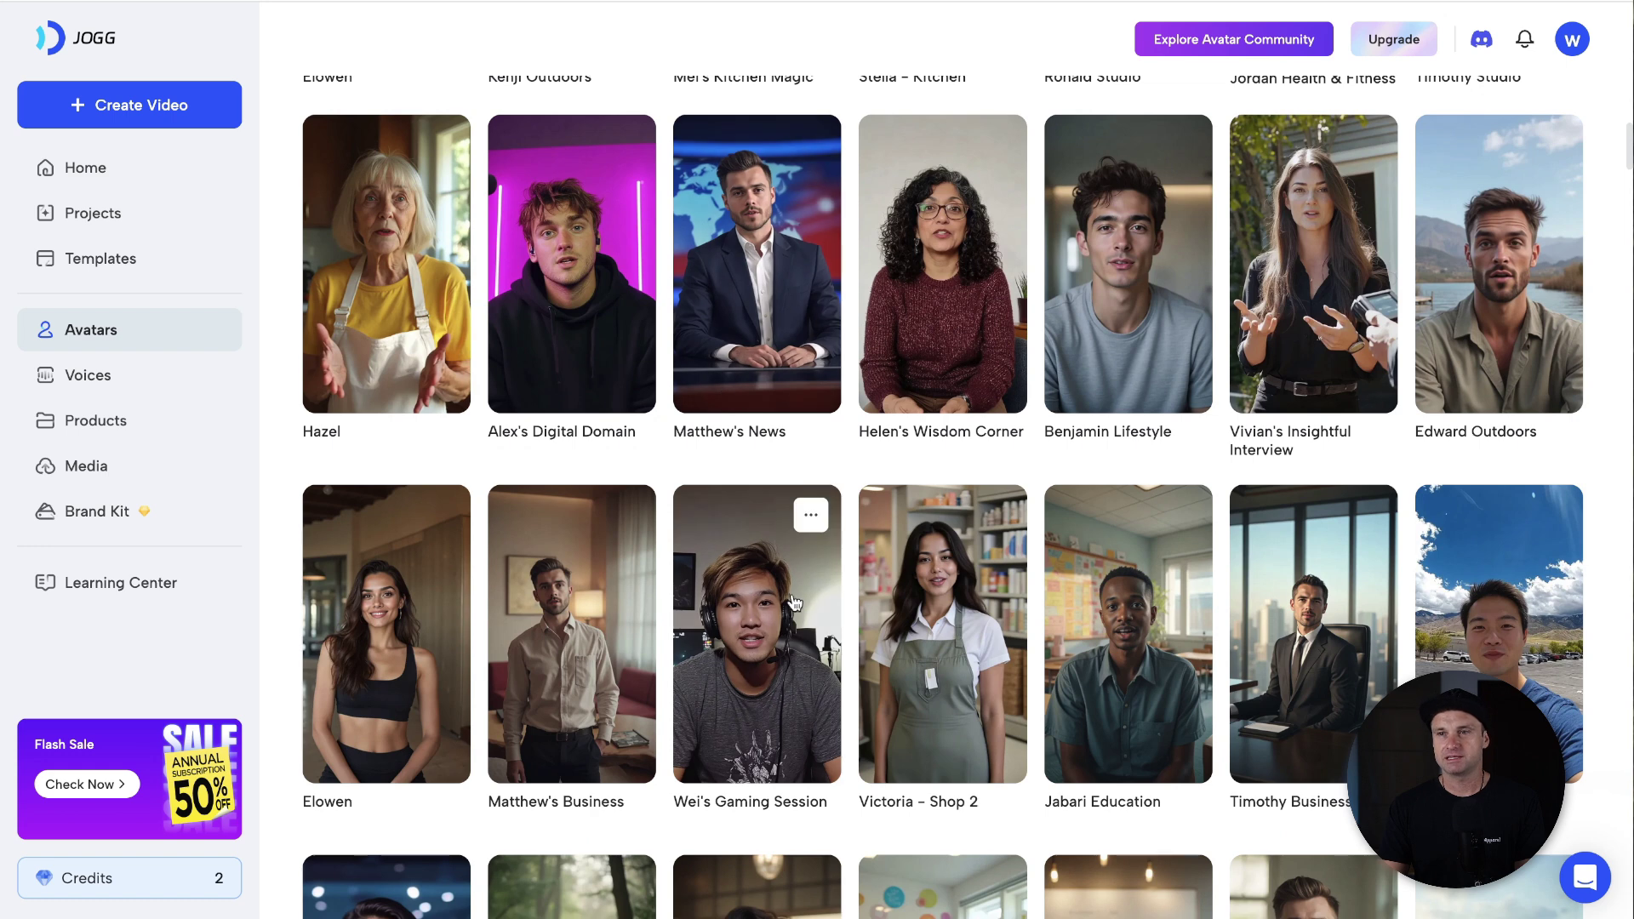
{"action": "left_click", "coordinate": [765, 668]}
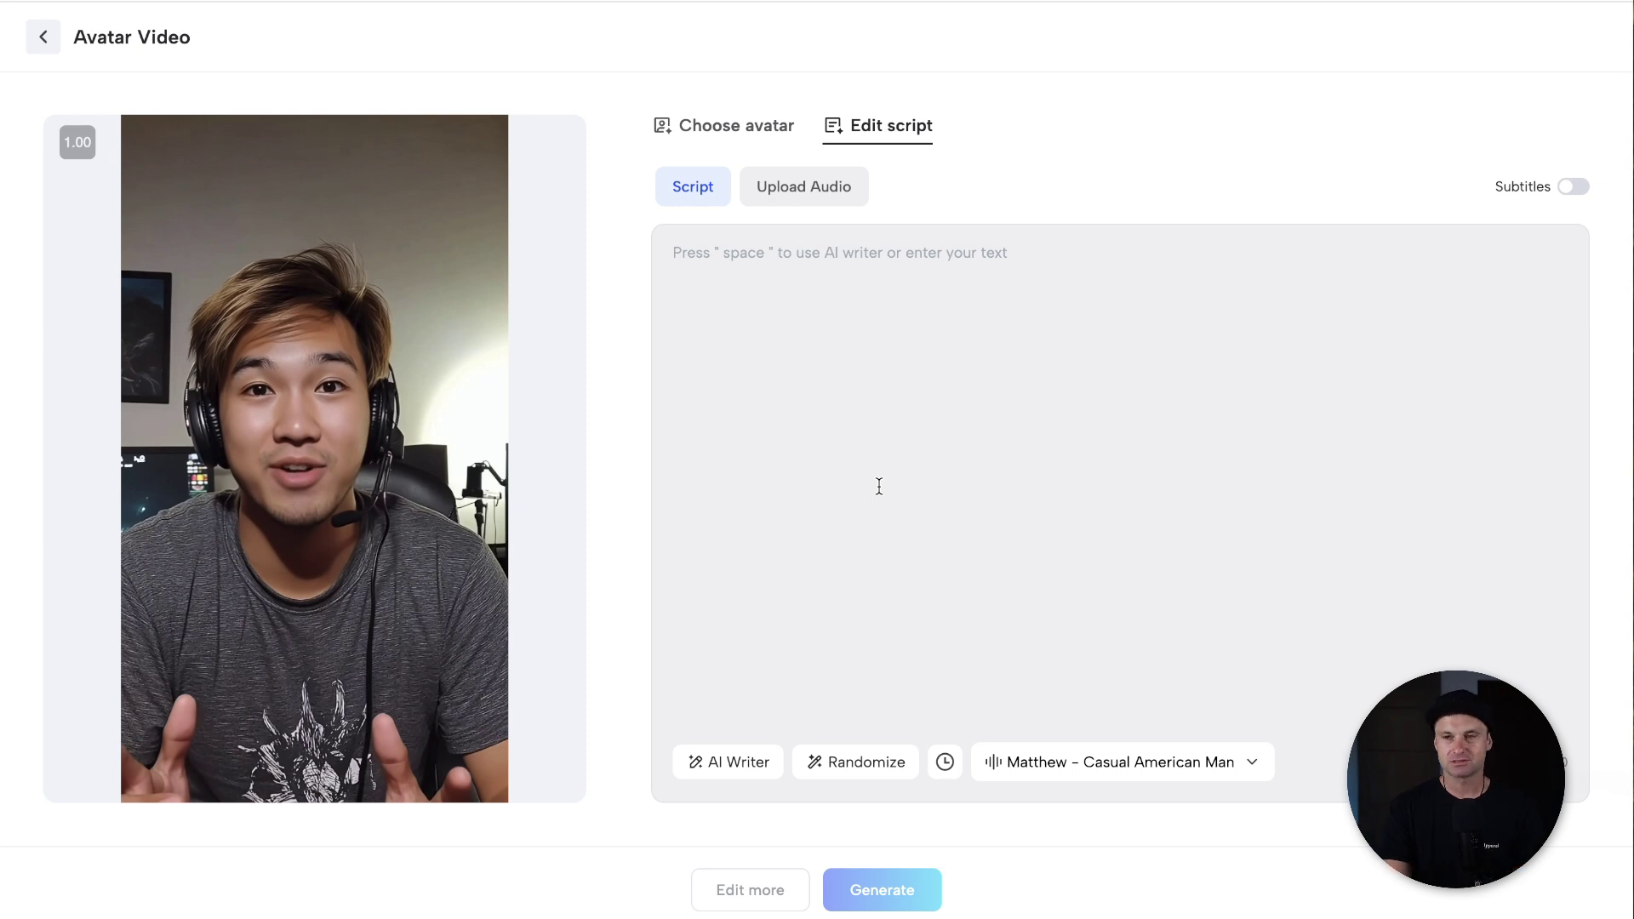
- Enter the self-introduction script ending 'I'm an AI Avatar here to stalk to you about awesome things' and click Generate
{"action": "type", "text": "Hey my name "}
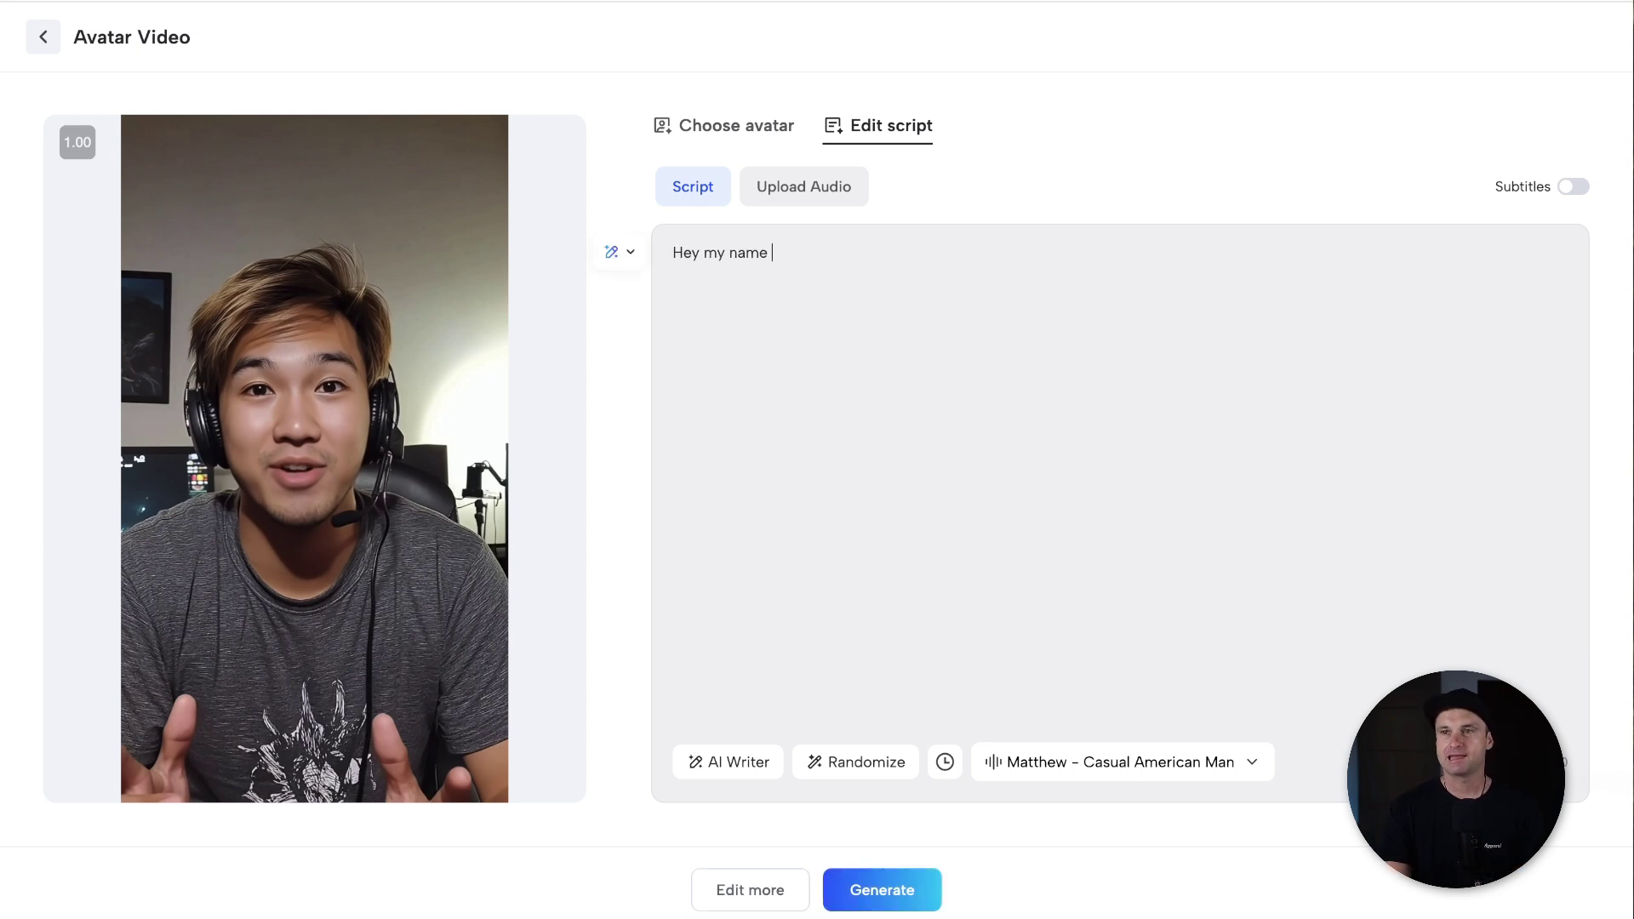
{"action": "type", "text": "is Steve, I'm an AI Avatar h"}
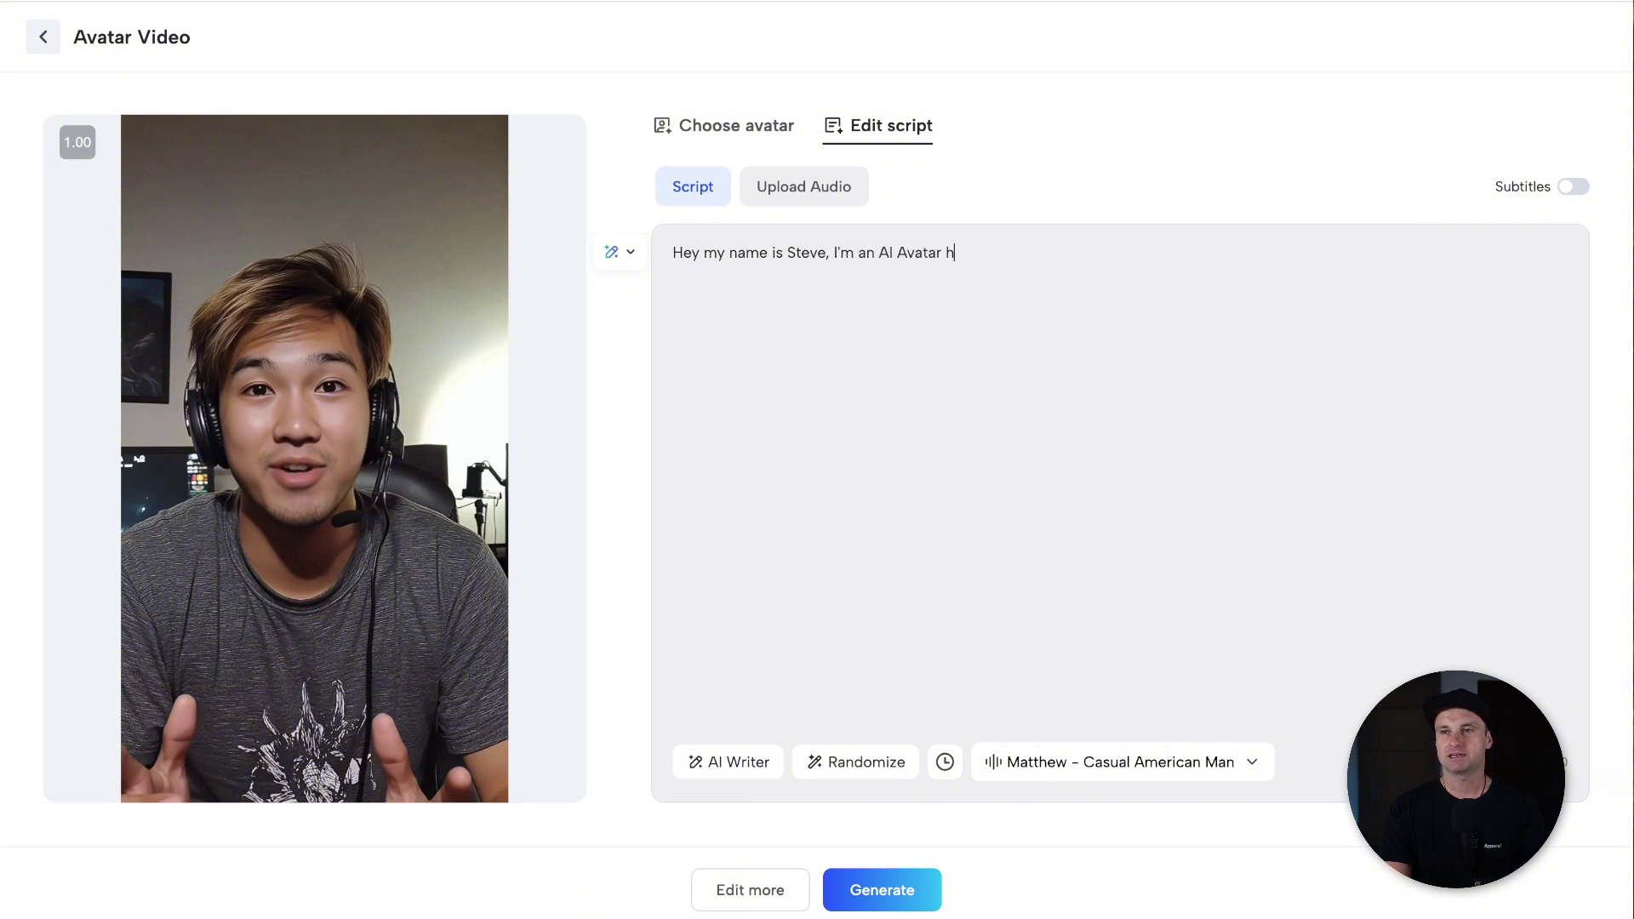
{"action": "type", "text": "ere to stalk to you about"}
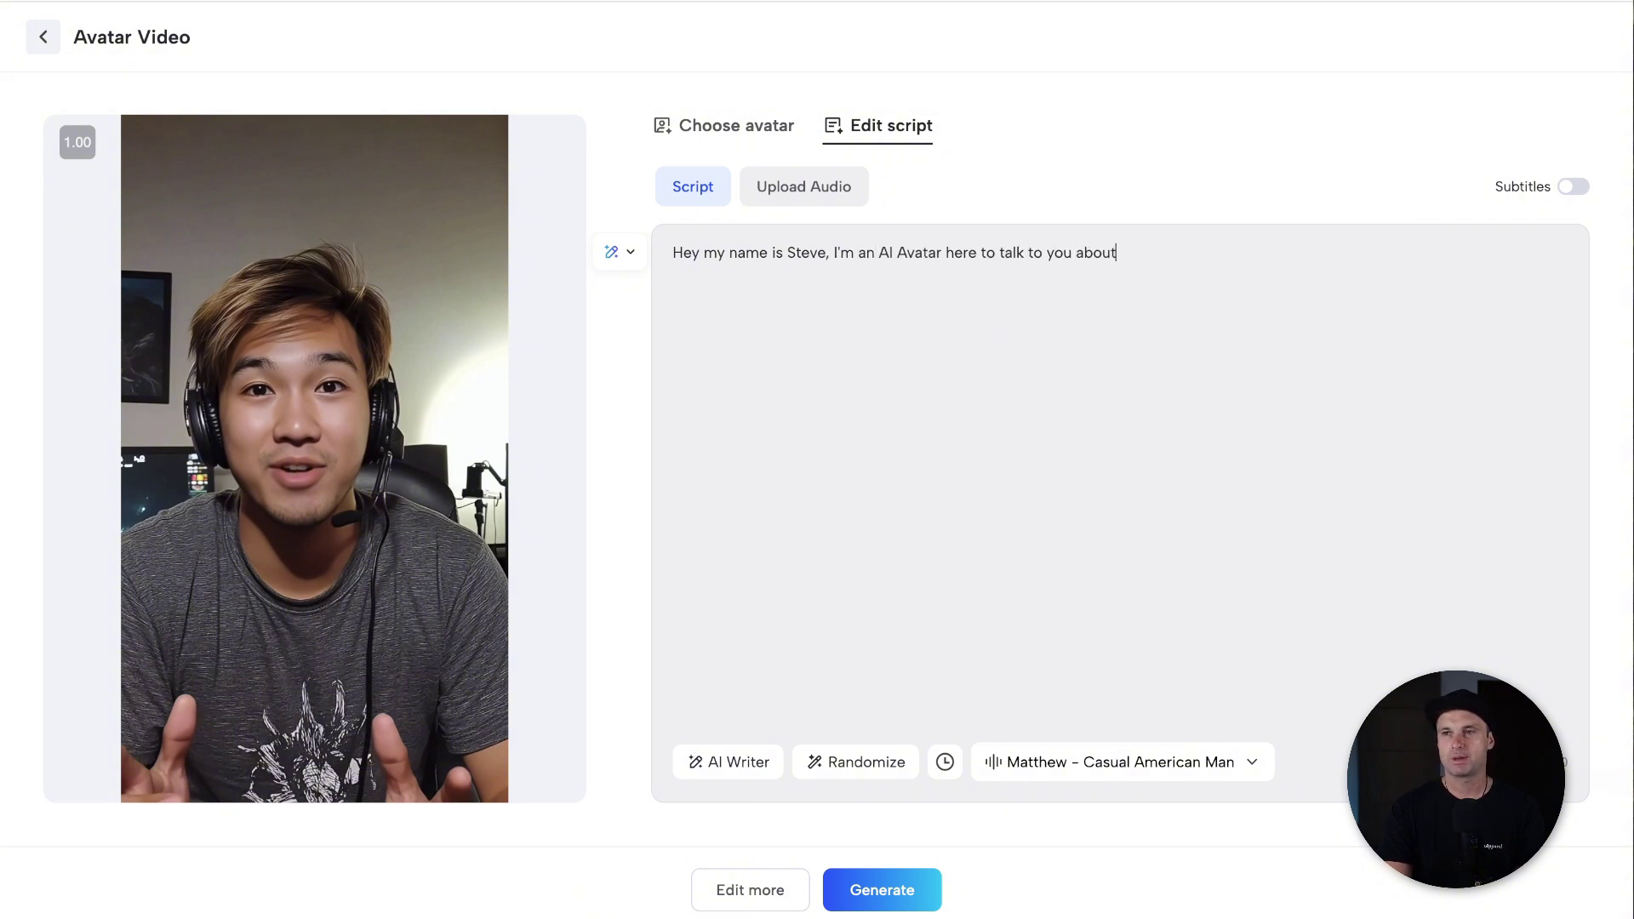
{"action": "type", "text": " awesome things"}
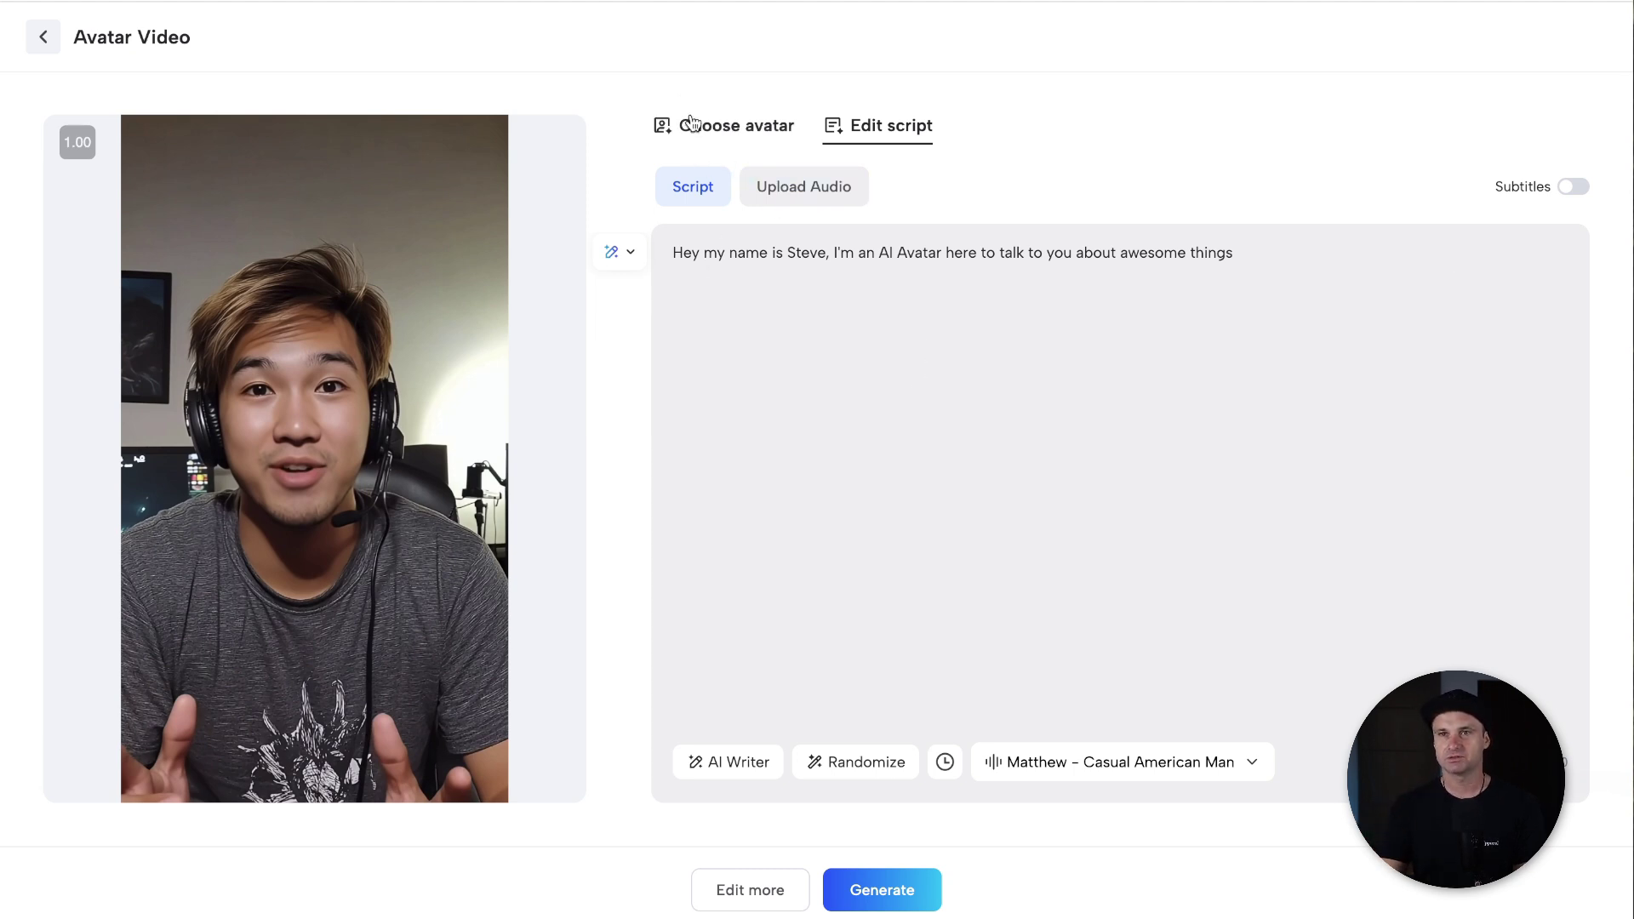
{"action": "left_click", "coordinate": [880, 886]}
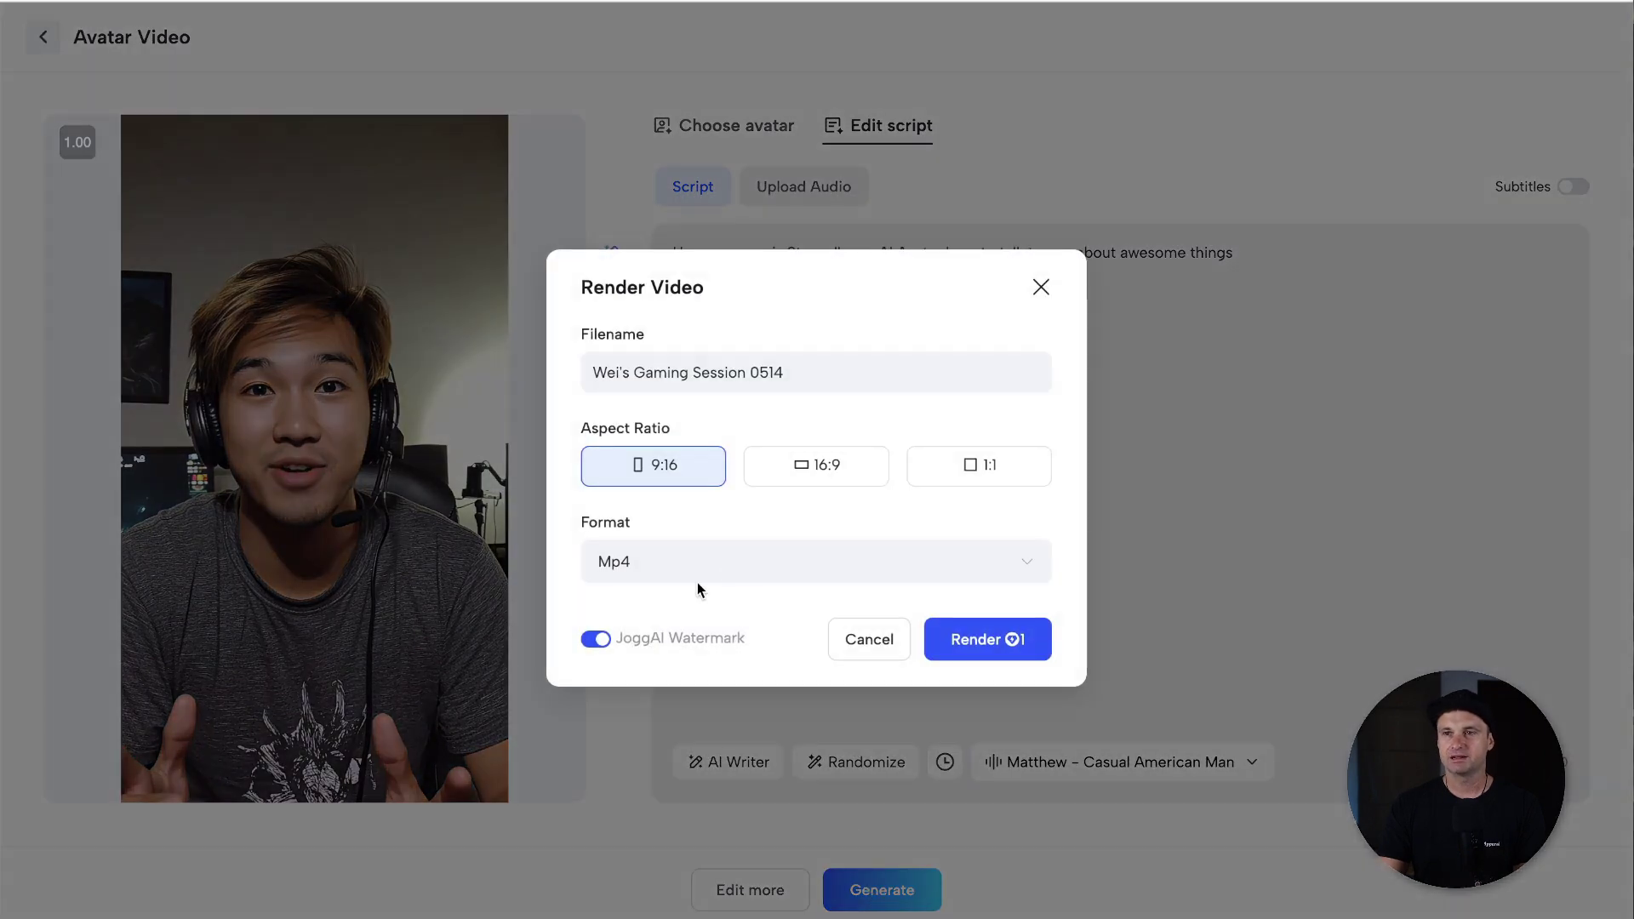
- Render the 9:16 MP4, then play Wei's Gaming Session 0514 from Projects and close the preview
{"action": "left_click", "coordinate": [1012, 637]}
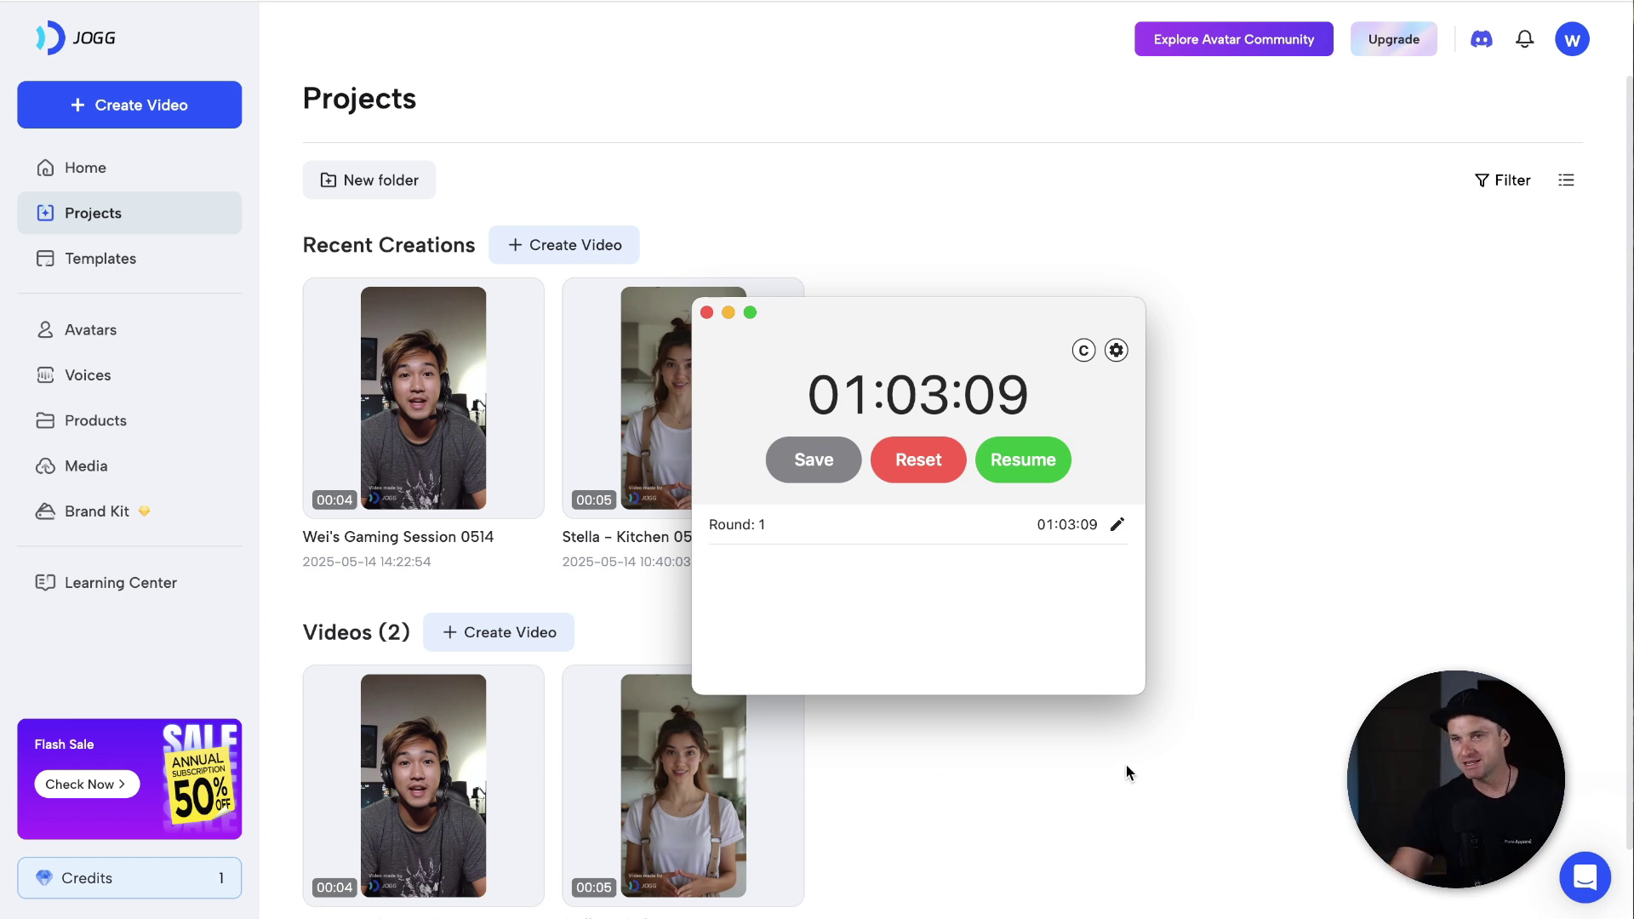
{"action": "left_click", "coordinate": [1126, 764]}
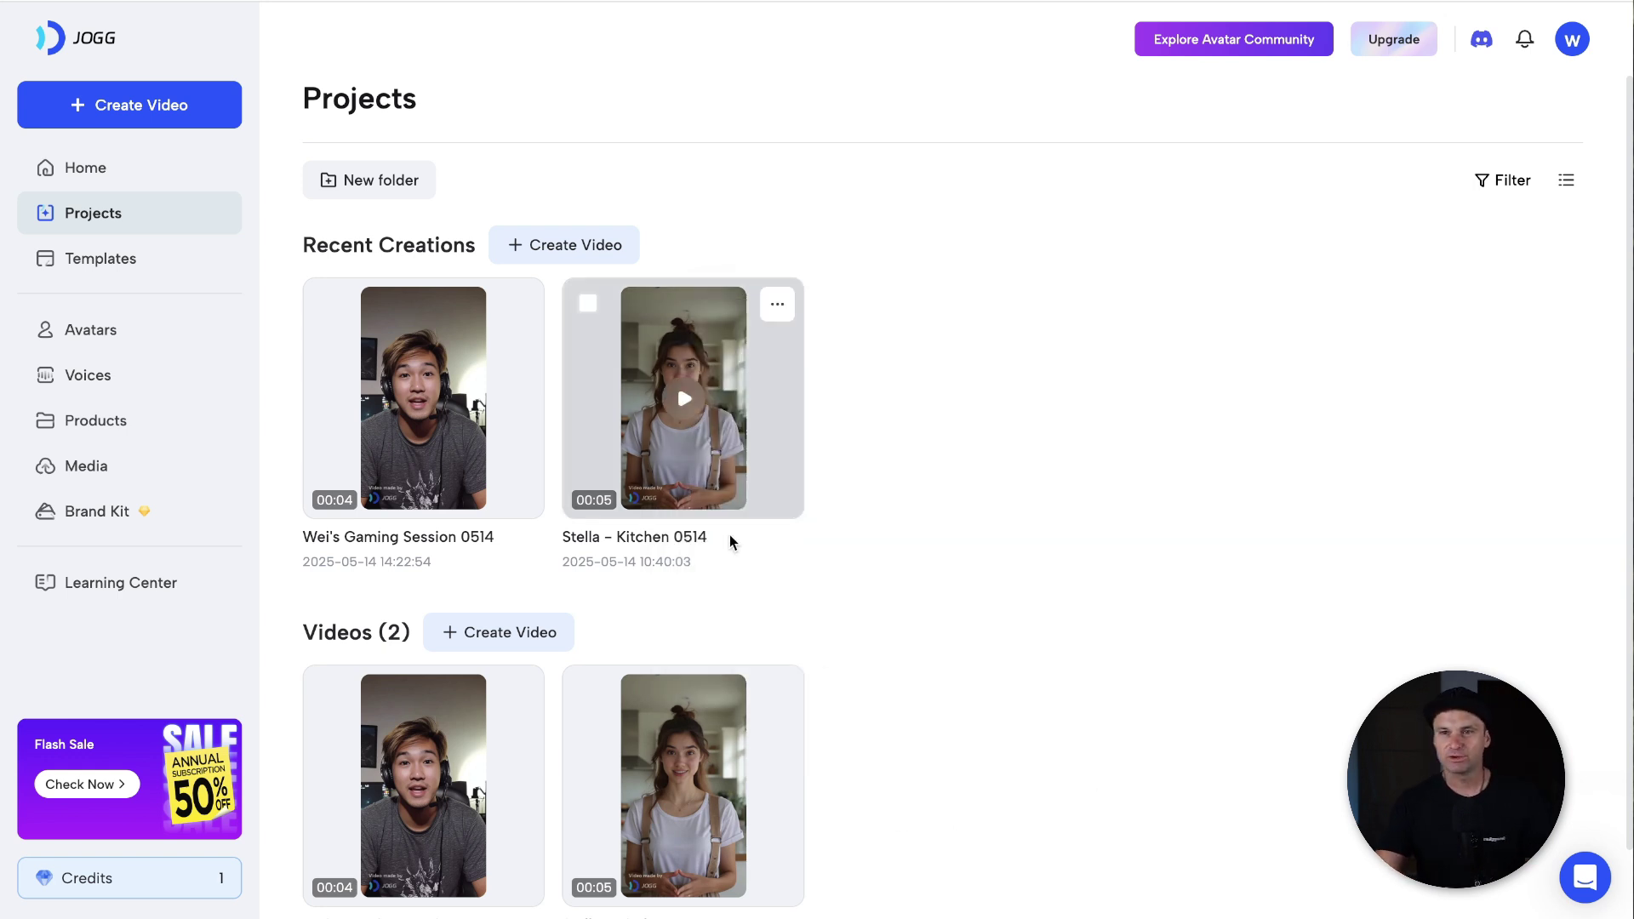
{"action": "left_click", "coordinate": [417, 422]}
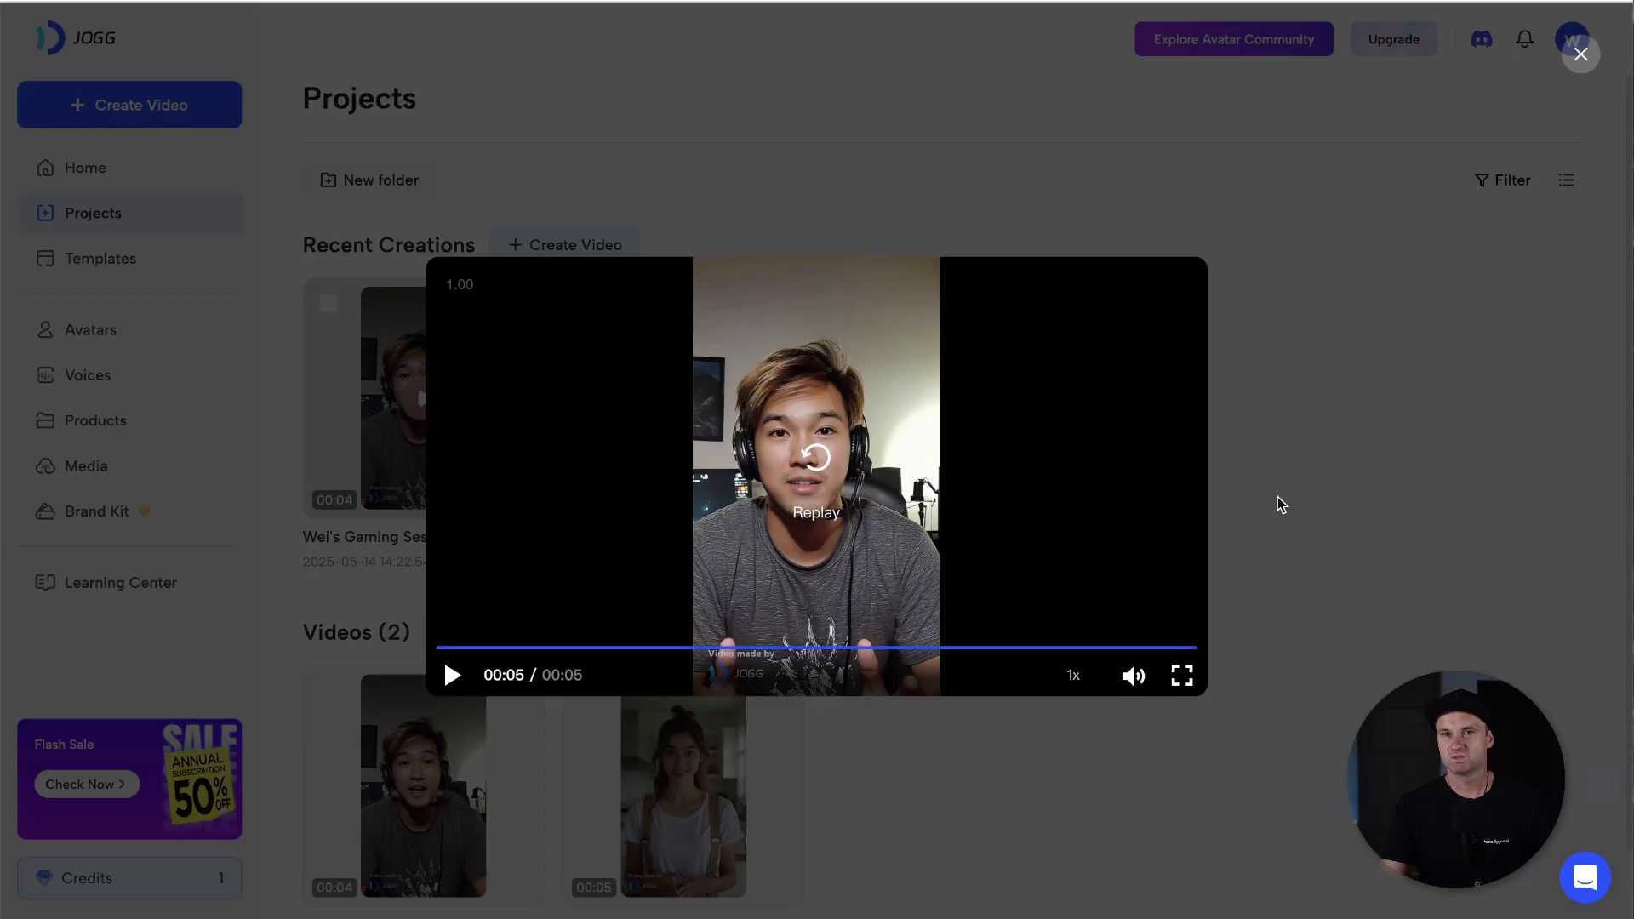
{"action": "left_click", "coordinate": [1285, 504]}
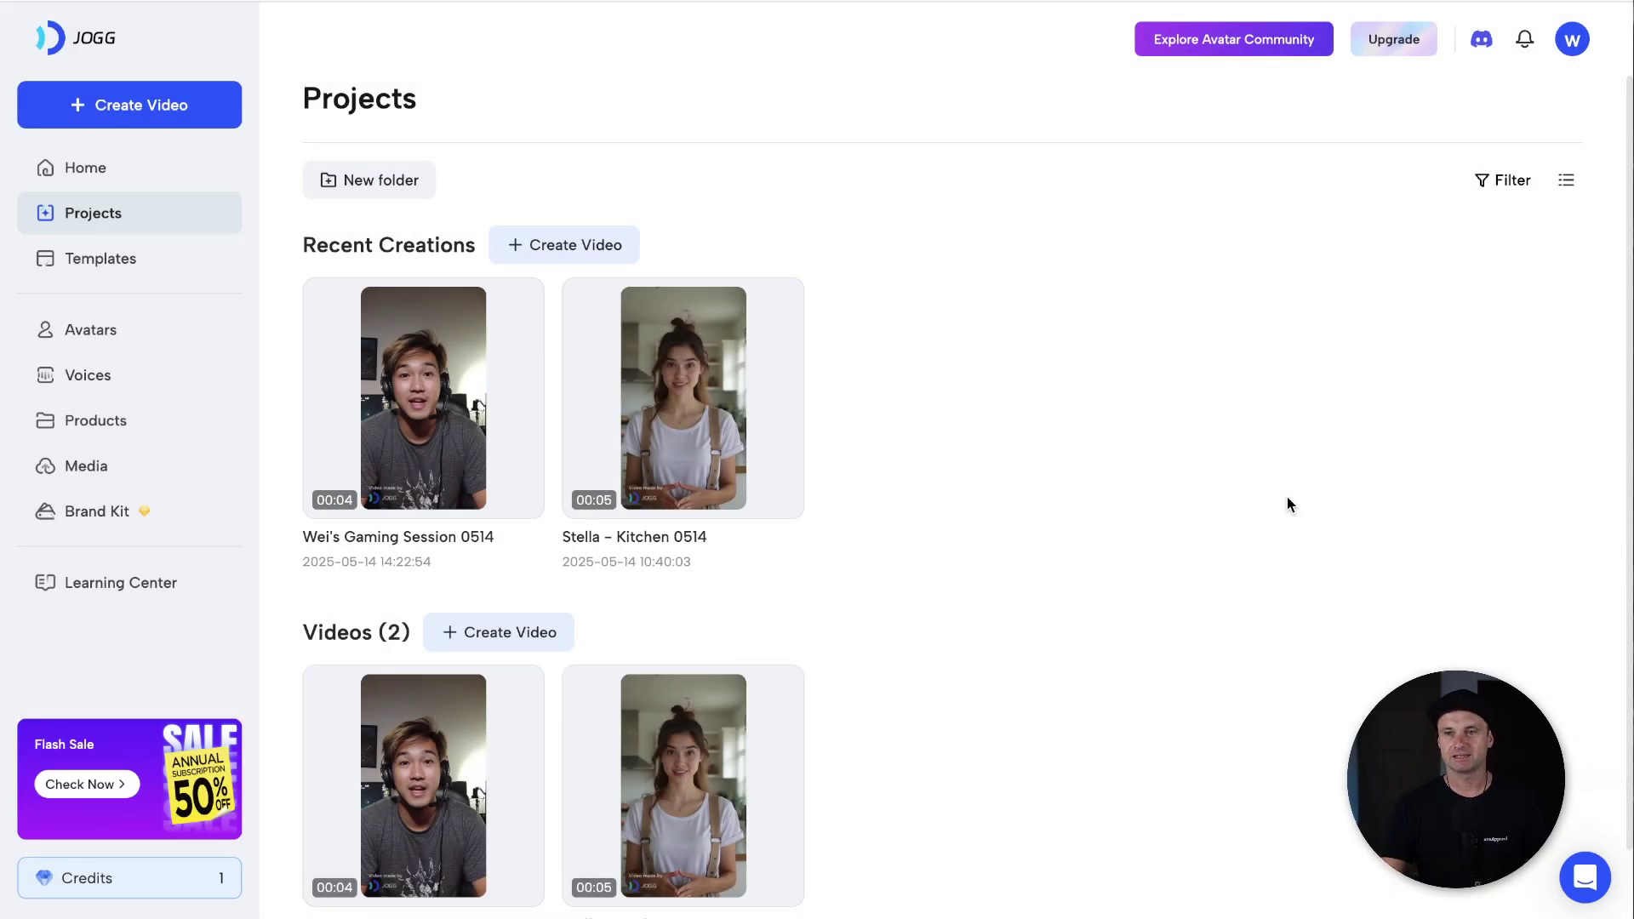
{"action": "mouse_move", "coordinate": [723, 455]}
{"action": "left_click", "coordinate": [662, 390]}
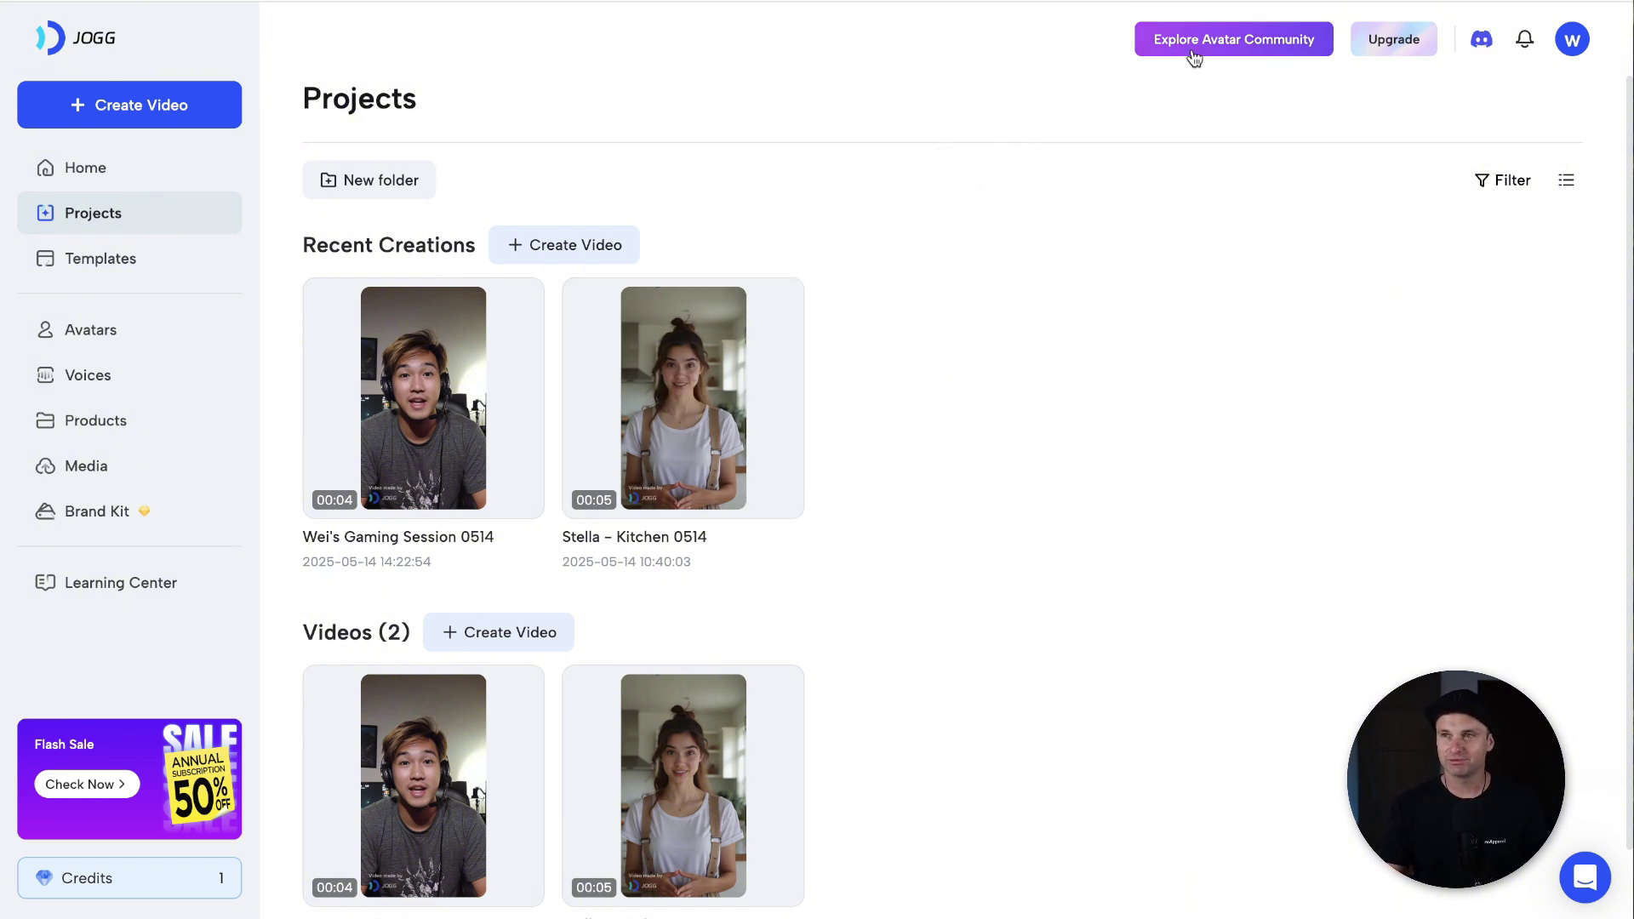
- Open Explore Avatar Community and scroll down through the gallery of user-shared avatars
{"action": "left_click", "coordinate": [1242, 44]}
{"action": "scroll", "coordinate": [1001, 351], "scroll_direction": "down", "scroll_amount": 1}
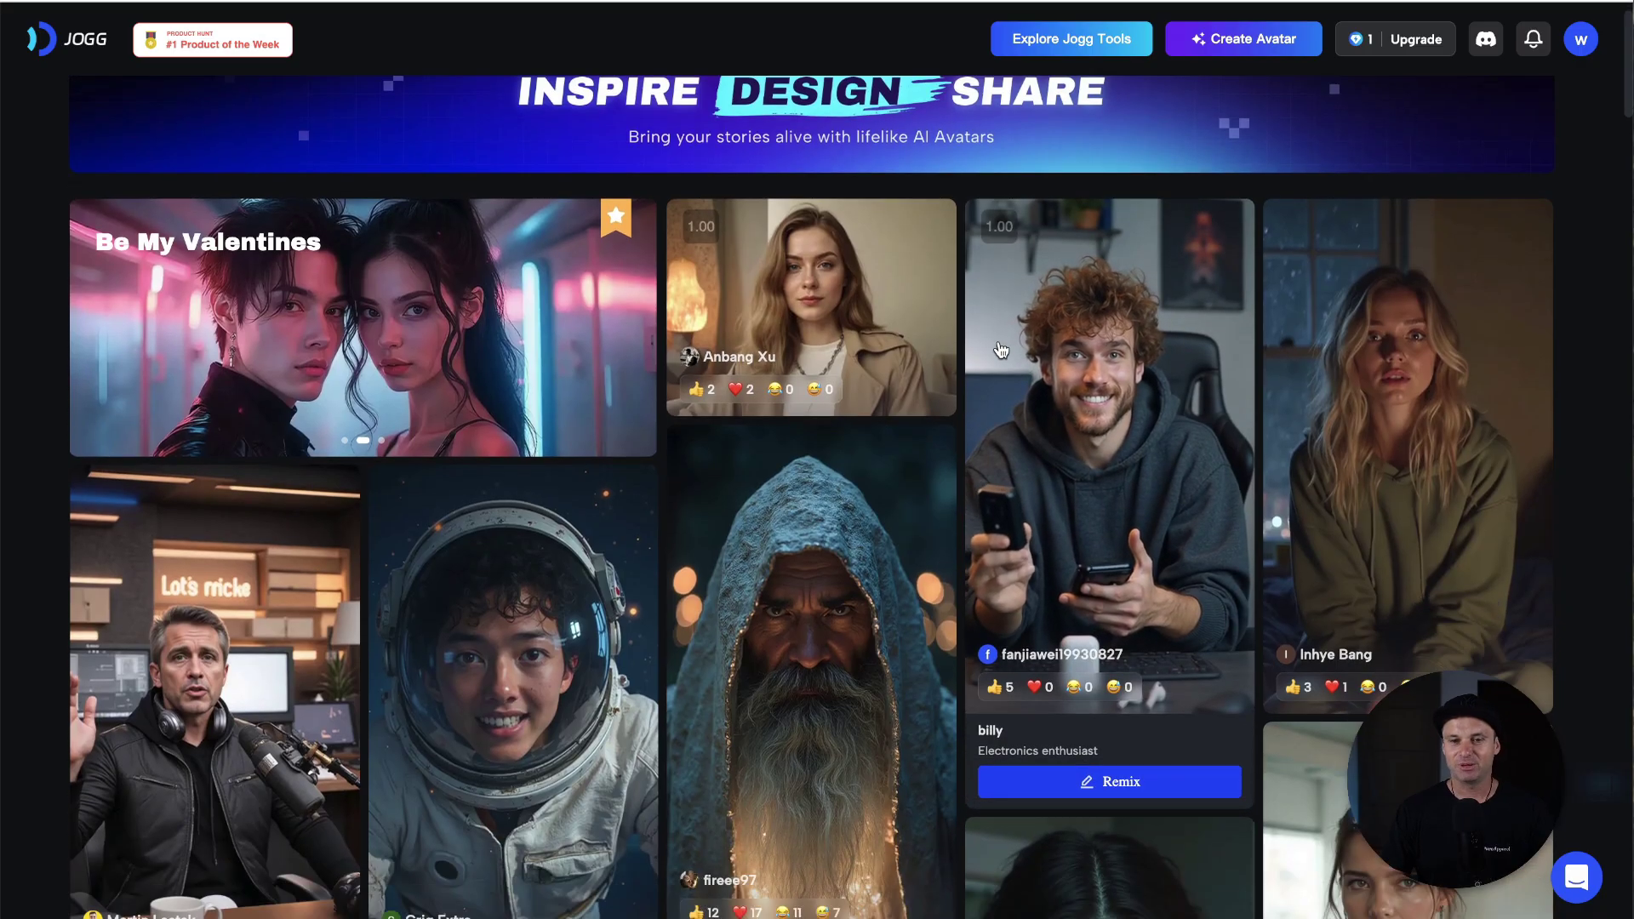
{"action": "scroll", "coordinate": [1011, 590], "scroll_direction": "down", "scroll_amount": 1}
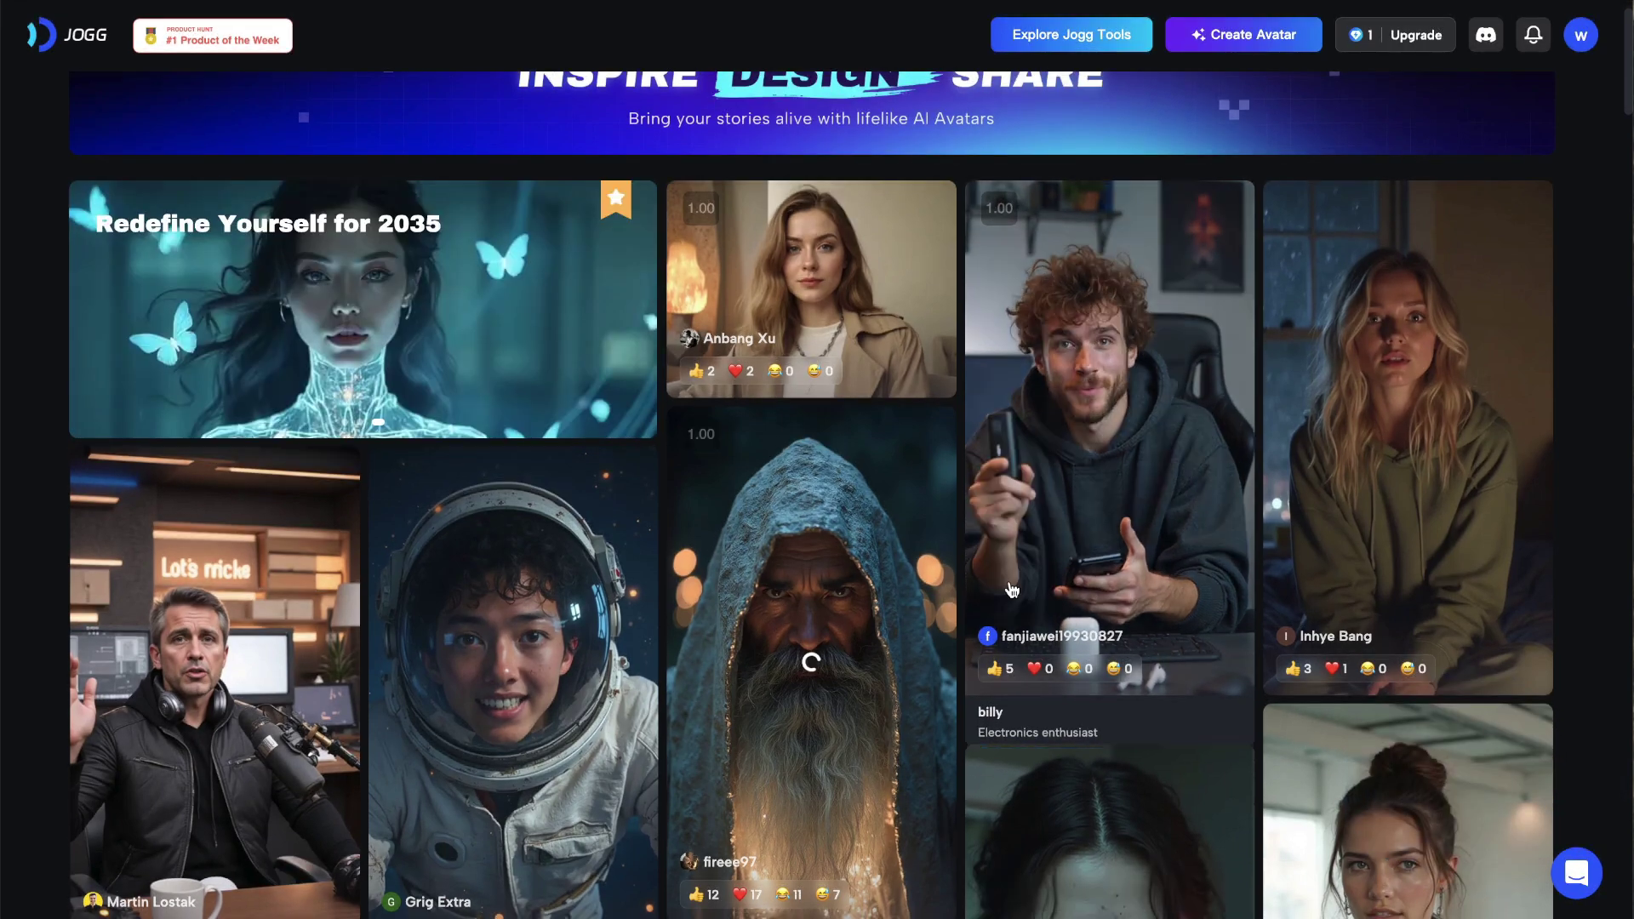
{"action": "scroll", "coordinate": [1012, 589], "scroll_direction": "down", "scroll_amount": 5}
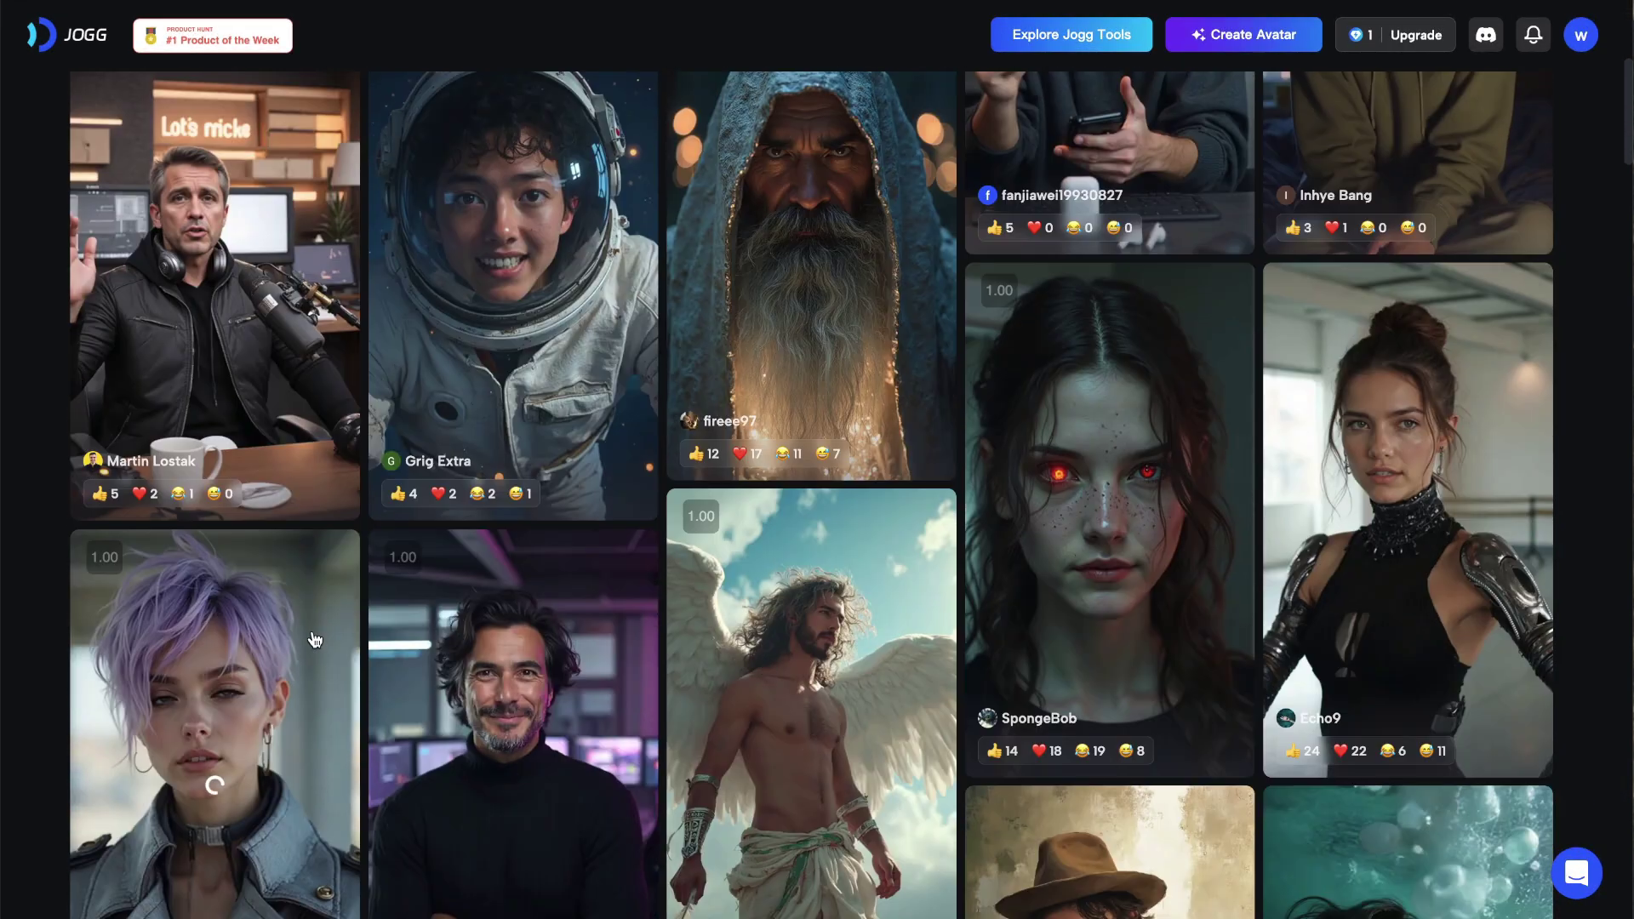
{"action": "scroll", "coordinate": [540, 674], "scroll_direction": "down", "scroll_amount": 8}
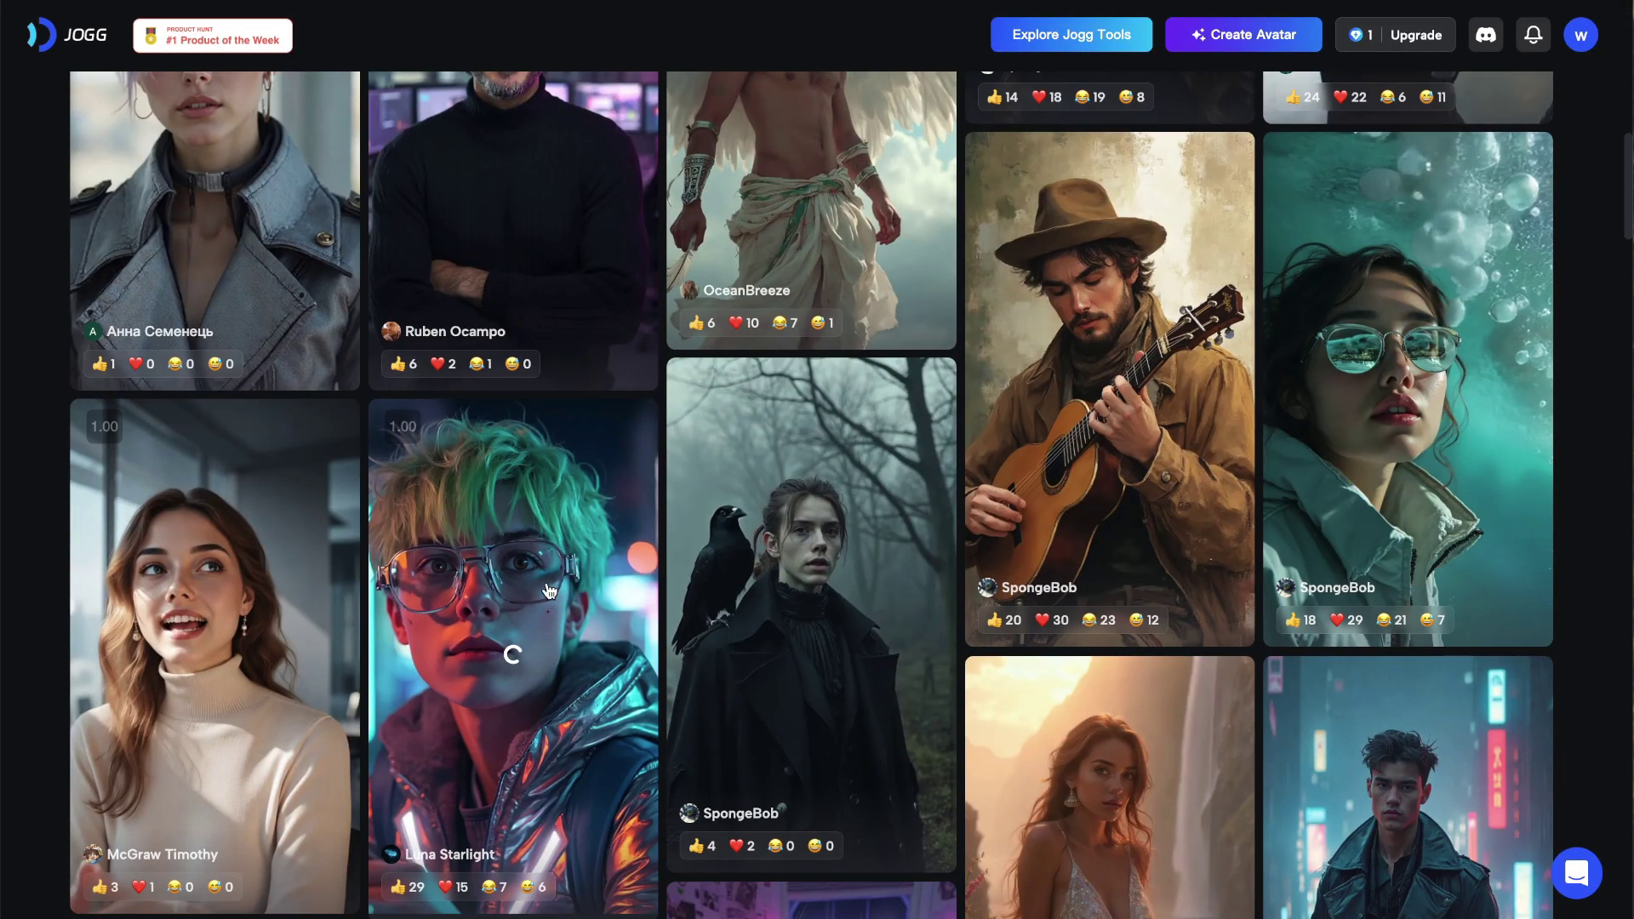
{"action": "scroll", "coordinate": [548, 589], "scroll_direction": "down", "scroll_amount": 5}
{"action": "scroll", "coordinate": [907, 528], "scroll_direction": "down", "scroll_amount": 4}
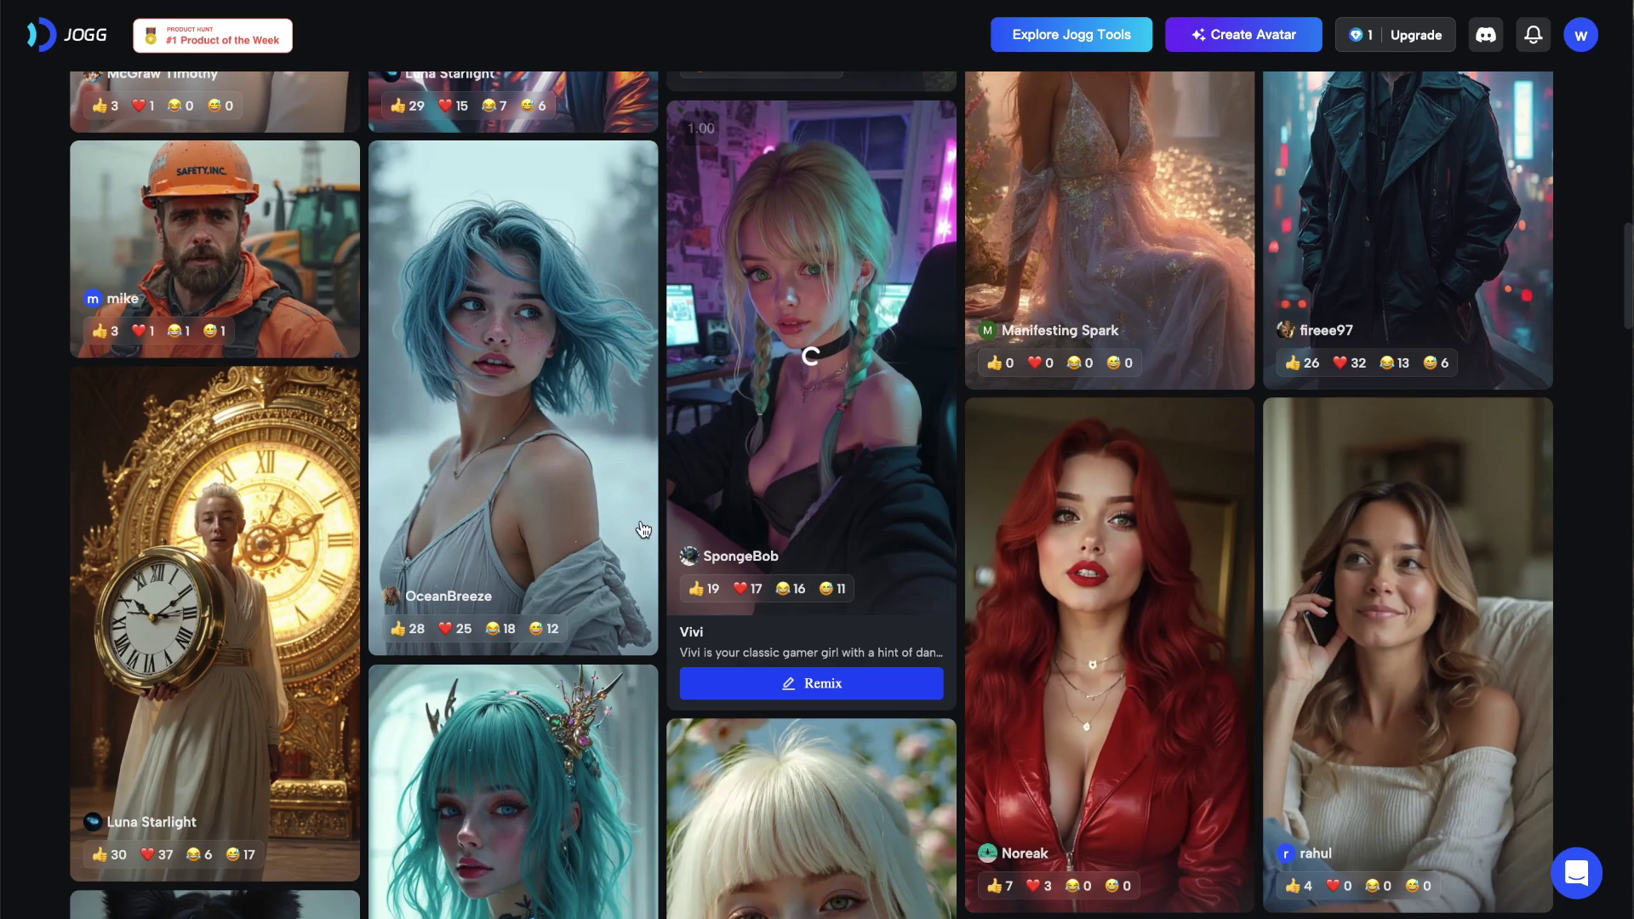
{"action": "scroll", "coordinate": [898, 545], "scroll_direction": "down", "scroll_amount": 15}
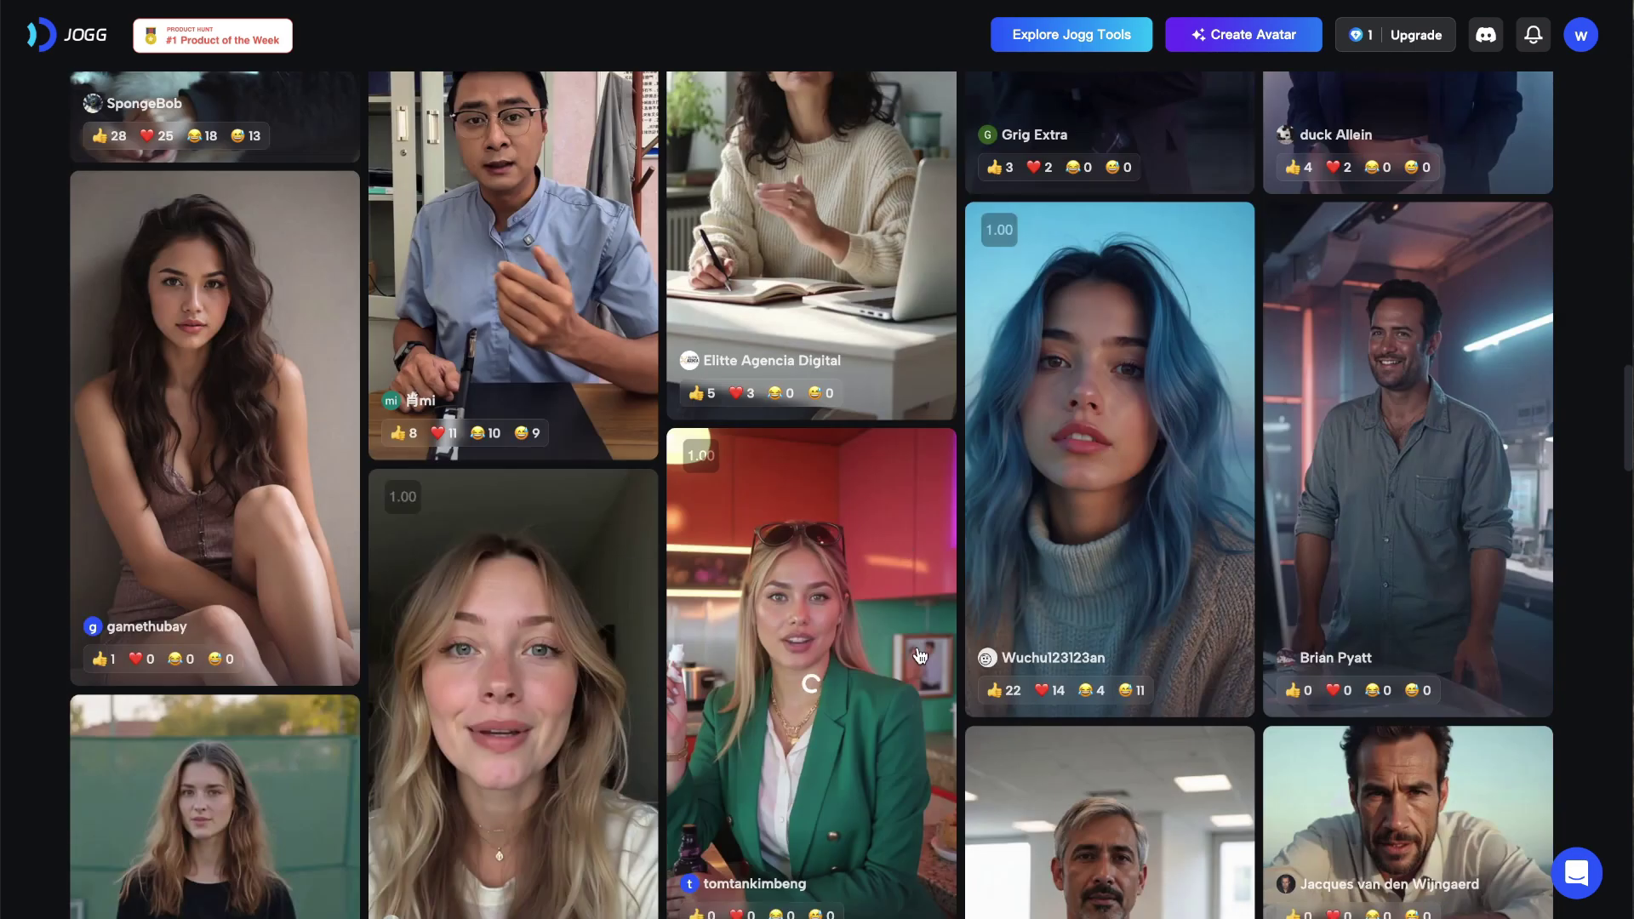
{"action": "mouse_move", "coordinate": [1012, 690]}
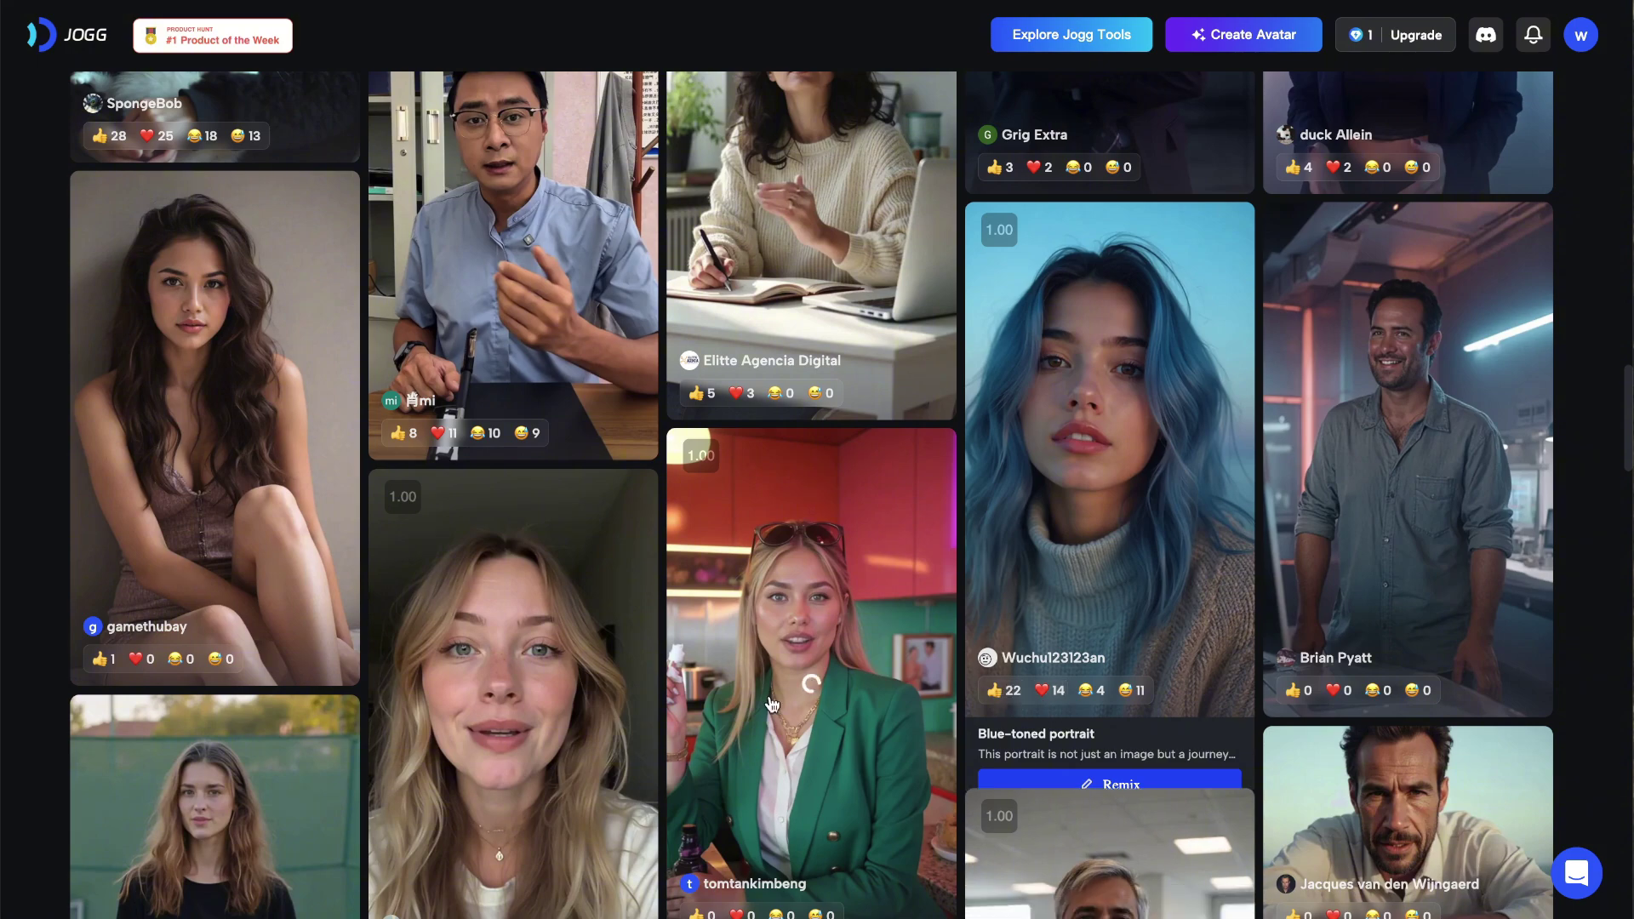